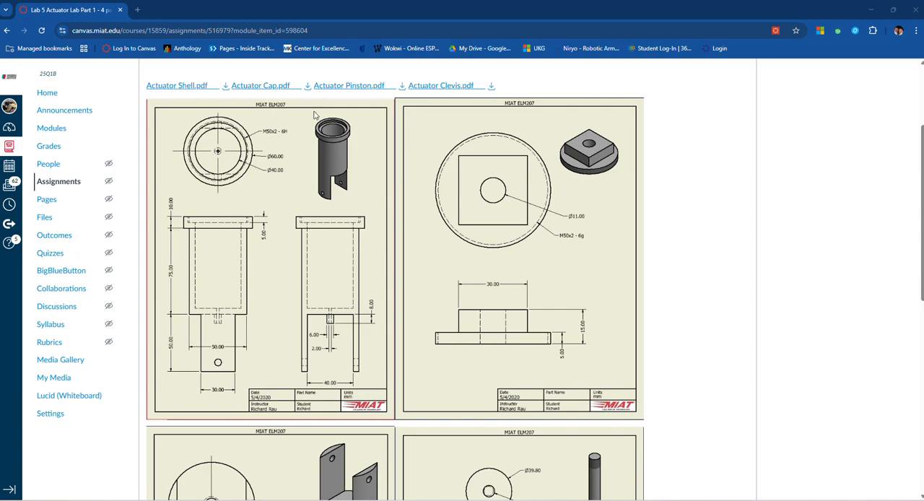
# - Switch to Autodesk Inventor and create a new part file
pyautogui.hotkey('alt', 'Tab')
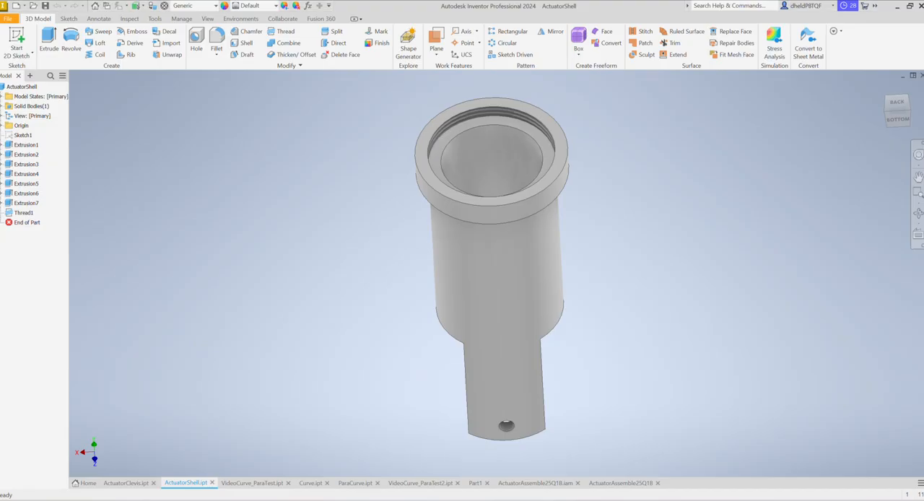
pyautogui.scroll(-5, 448, 286)
pyautogui.scroll(3, 460, 289)
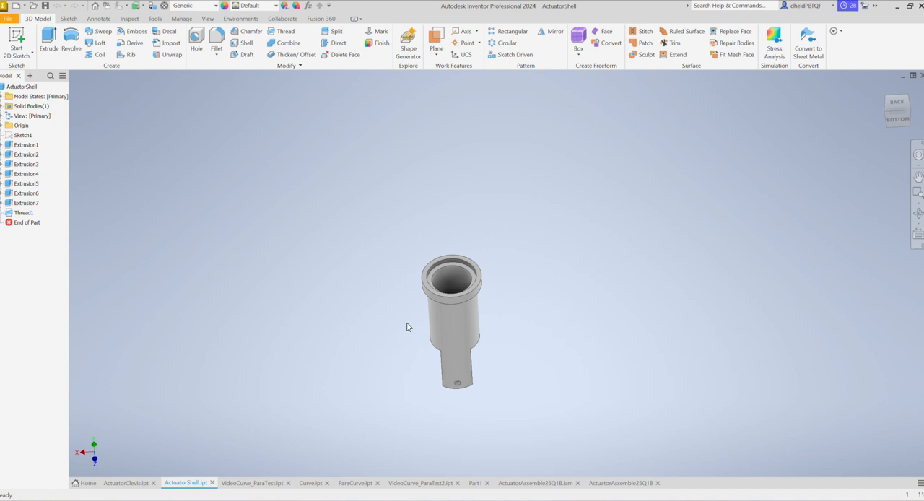
pyautogui.scroll(-2, 435, 294)
pyautogui.scroll(5, 433, 295)
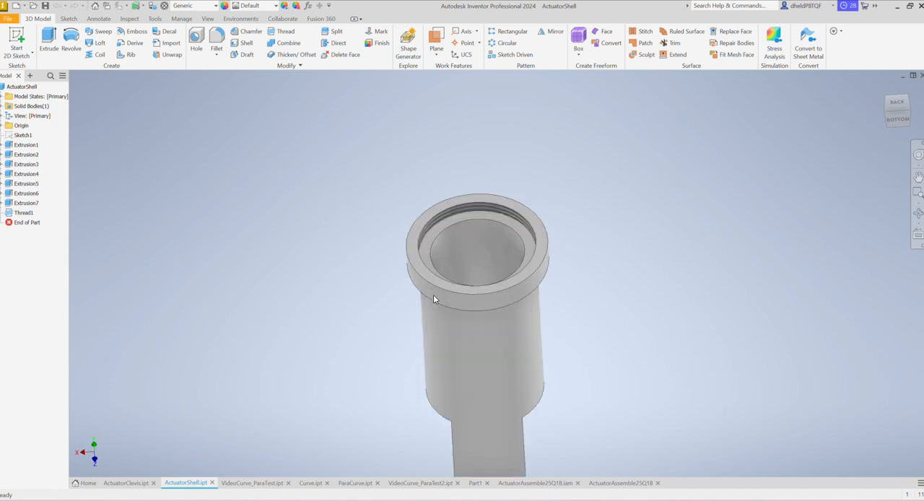
pyautogui.click(11, 21)
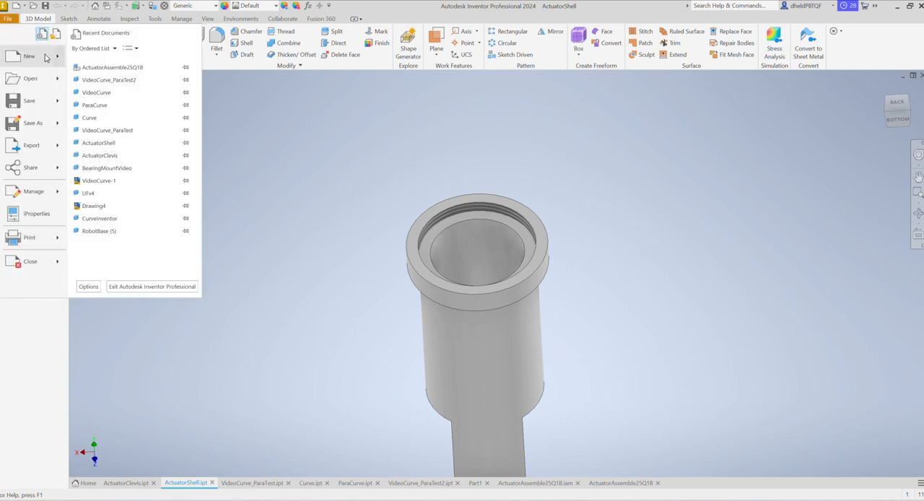
pyautogui.moveTo(57, 60)
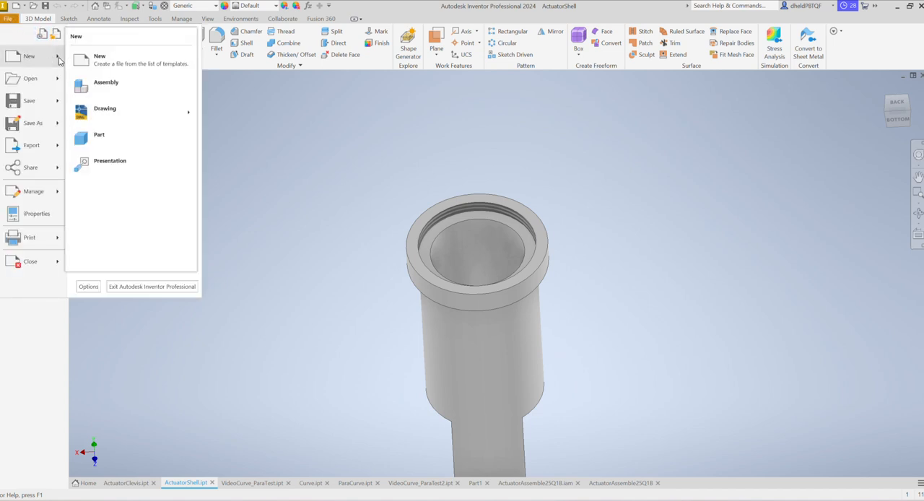
pyautogui.click(99, 134)
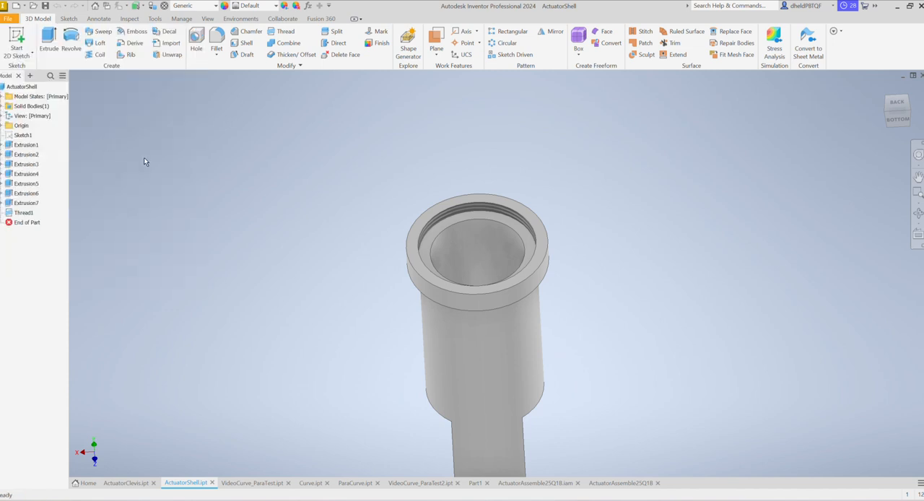
# - Start a 2D sketch on the XY plane and draw a 60 mm diameter circle centred on the origin
pyautogui.click(13, 46)
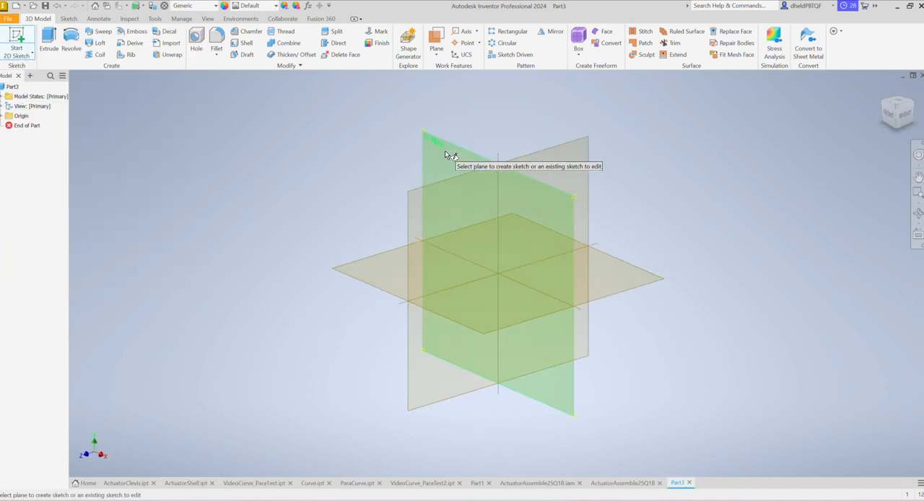
pyautogui.click(445, 153)
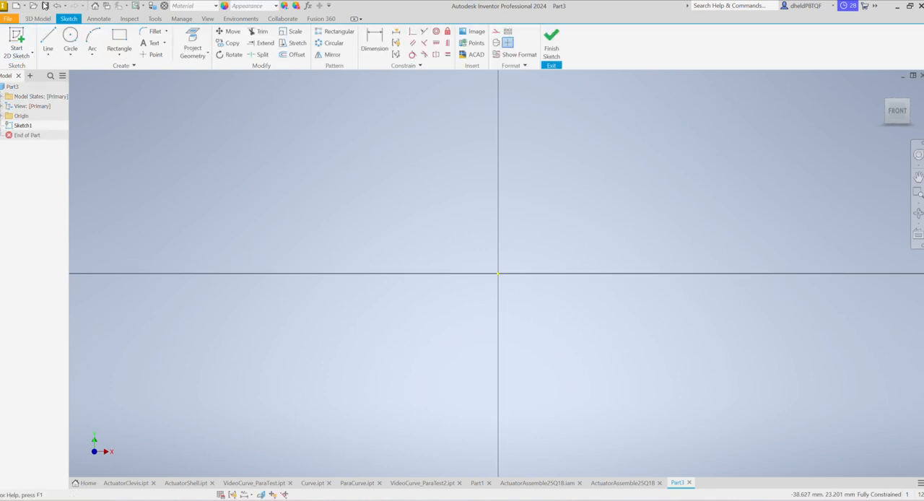
pyautogui.click(70, 40)
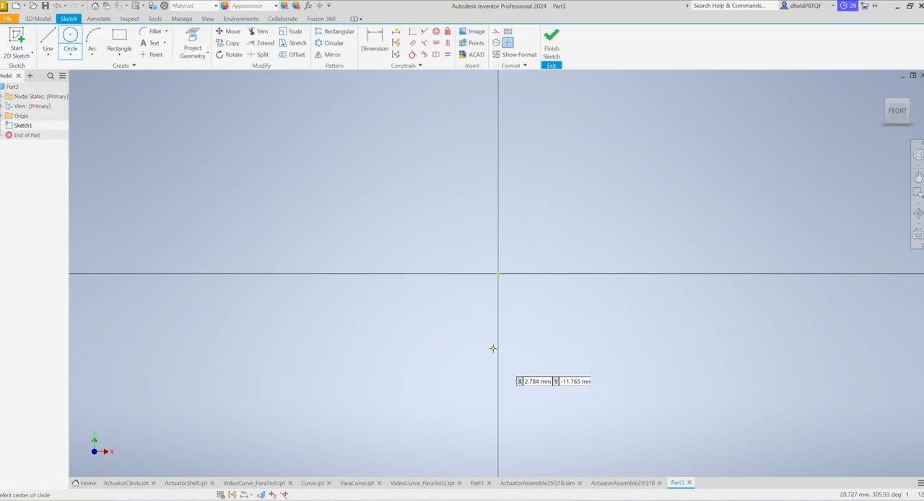
pyautogui.click(497, 273)
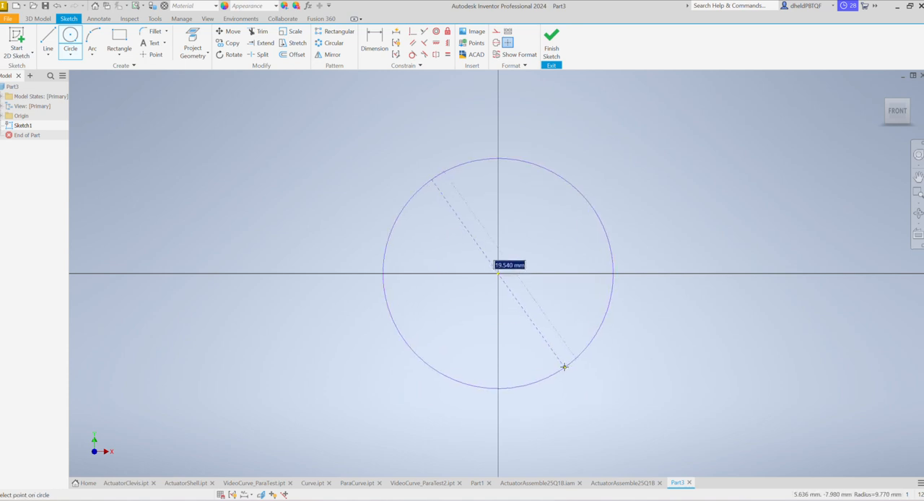
pyautogui.write('60')
pyautogui.press('Return')
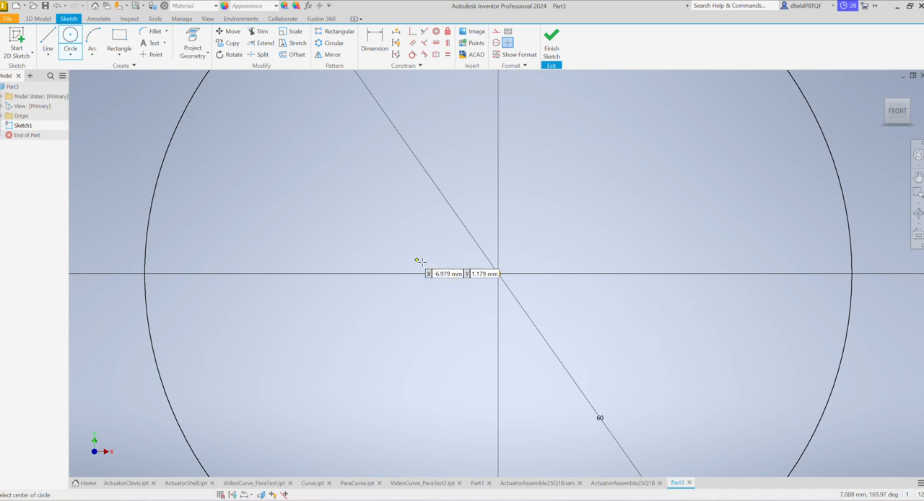
# - Draw two more circles centred on the origin, with diameters of 50 mm and 40 mm
pyautogui.click(496, 273)
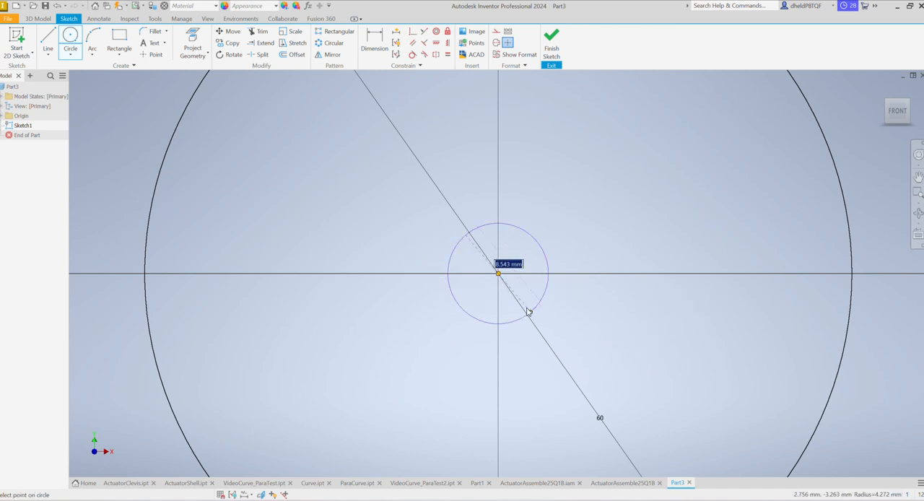
pyautogui.write('50')
pyautogui.press('Return')
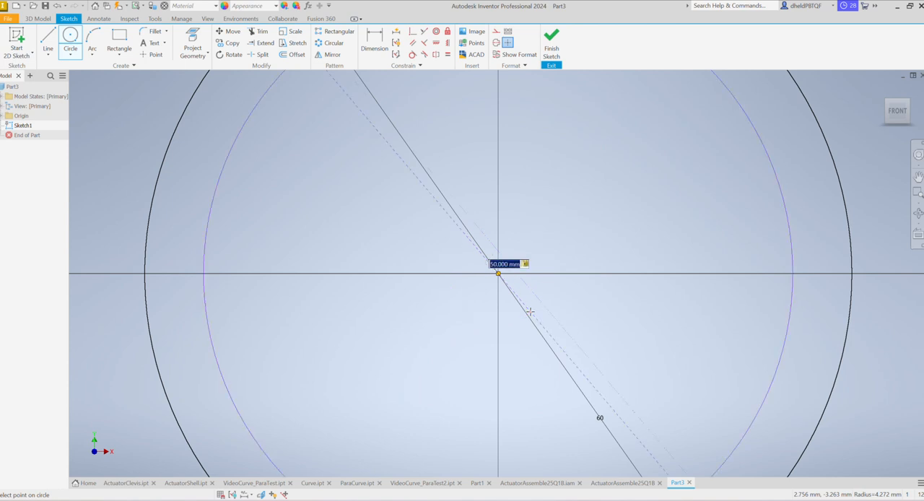
pyautogui.click(497, 274)
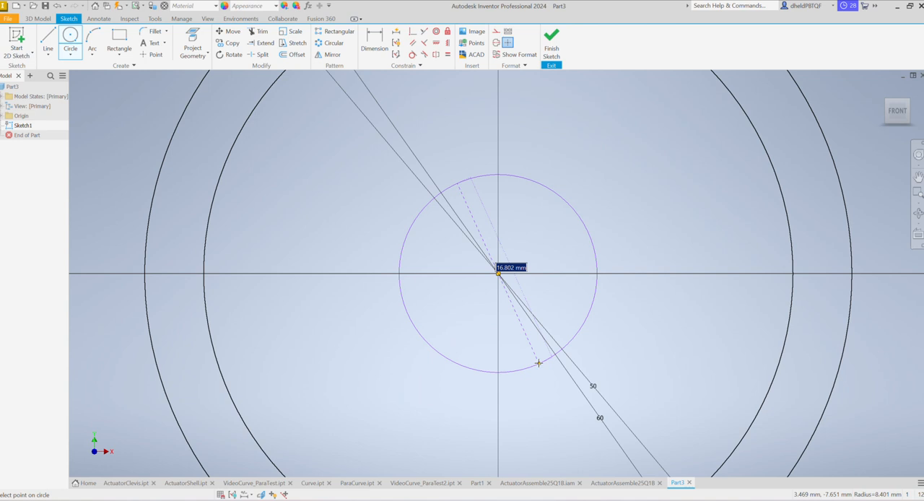
pyautogui.press('BackSpace')
pyautogui.write('40')
pyautogui.press('Return')
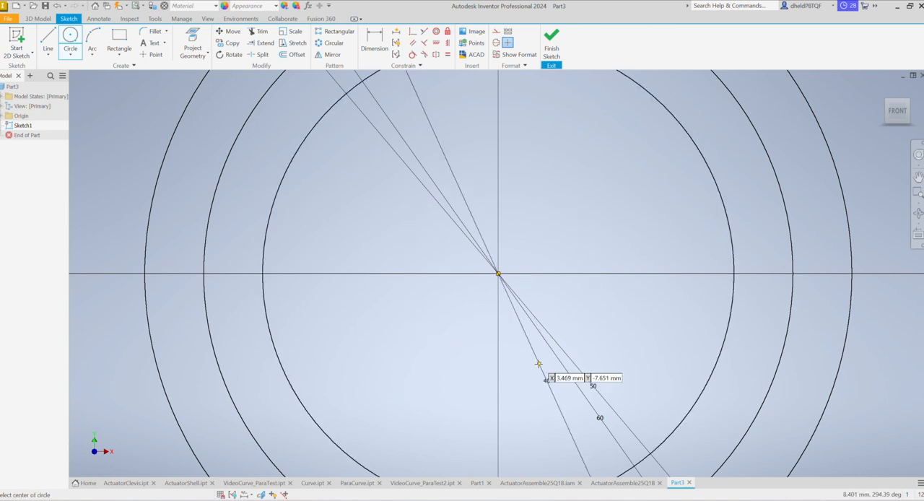
# - Add two small circles centred on the origin, with diameters of 6 mm and 2 mm
pyautogui.click(498, 274)
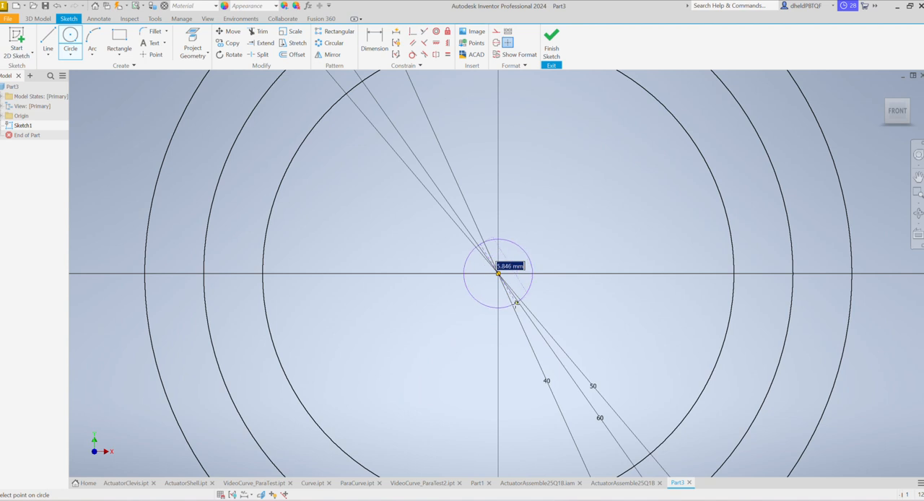
pyautogui.write('6')
pyautogui.press('Return')
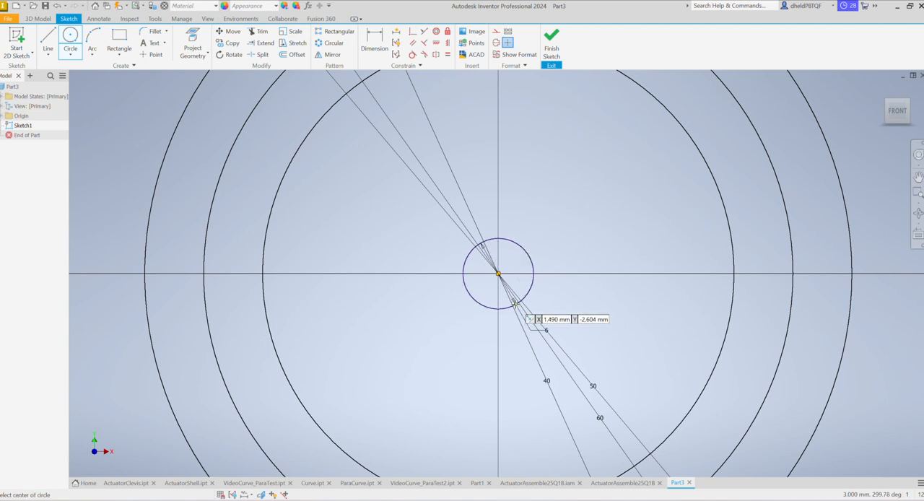
pyautogui.click(497, 273)
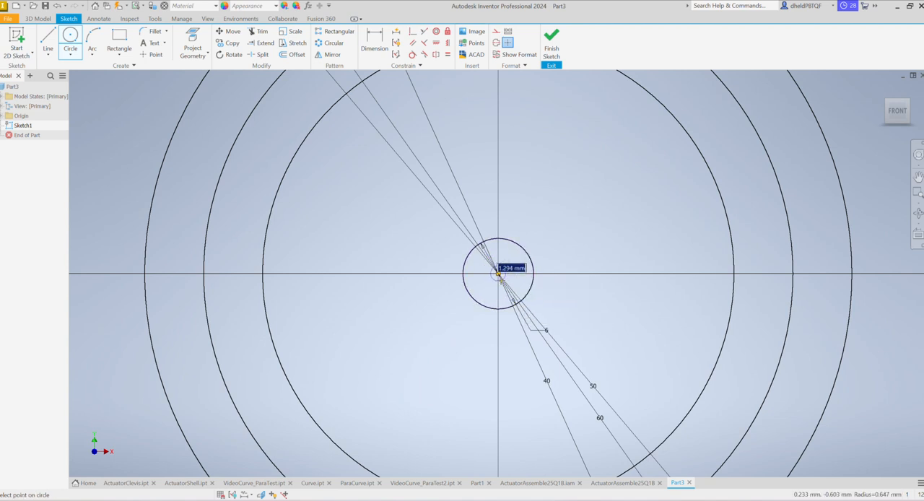
pyautogui.write('2')
pyautogui.press('Return')
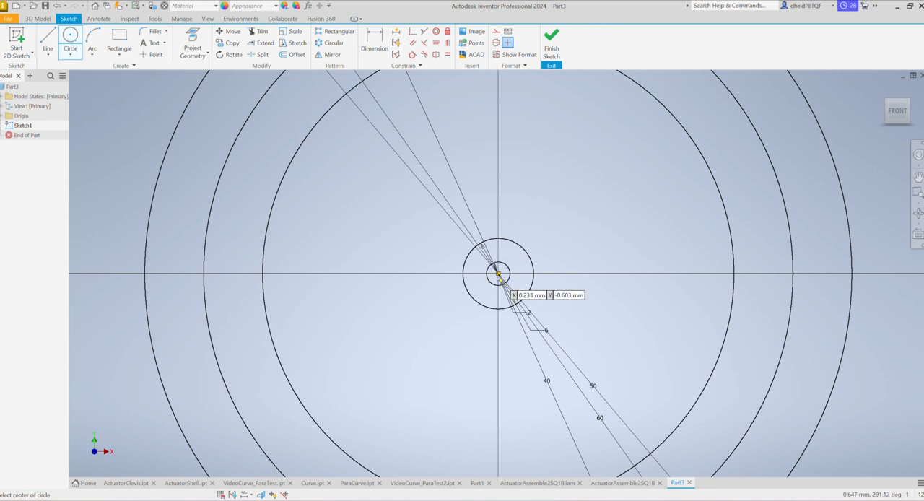
pyautogui.press('Escape')
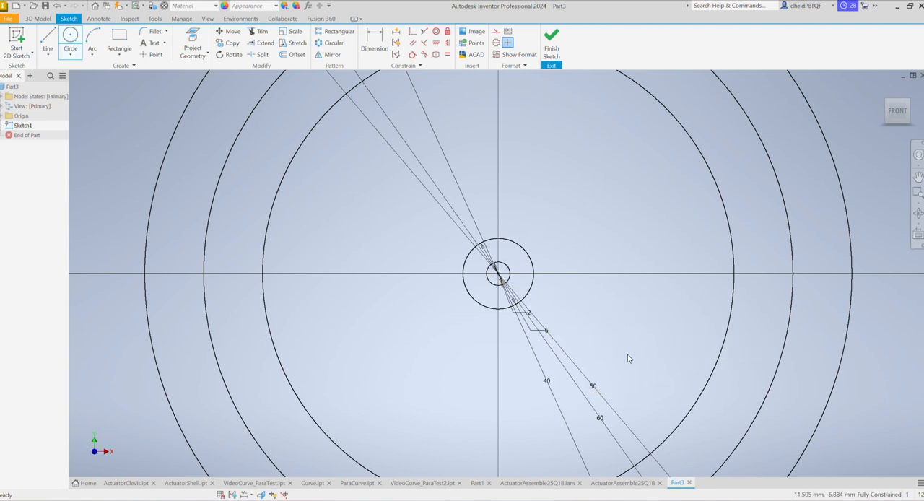
# - Delete the diameter dimensions of all five concentric circles, keeping the circles themselves
pyautogui.rightClick(547, 332)
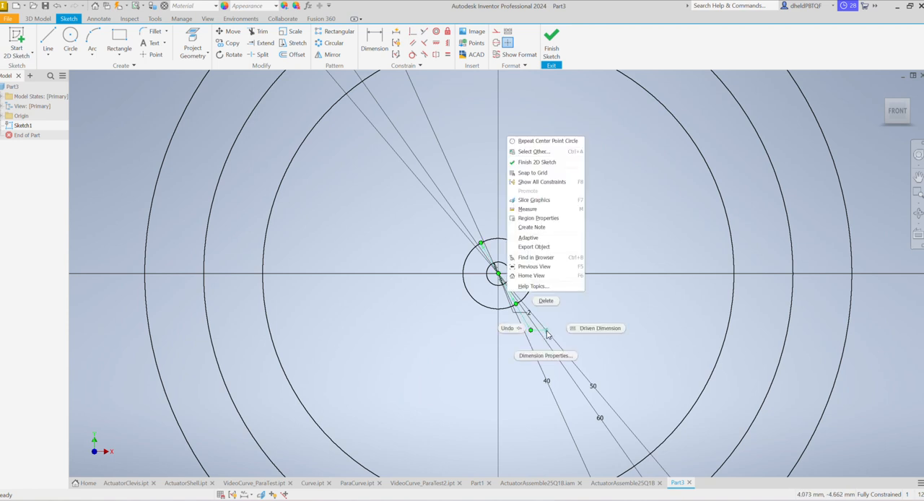
pyautogui.click(548, 300)
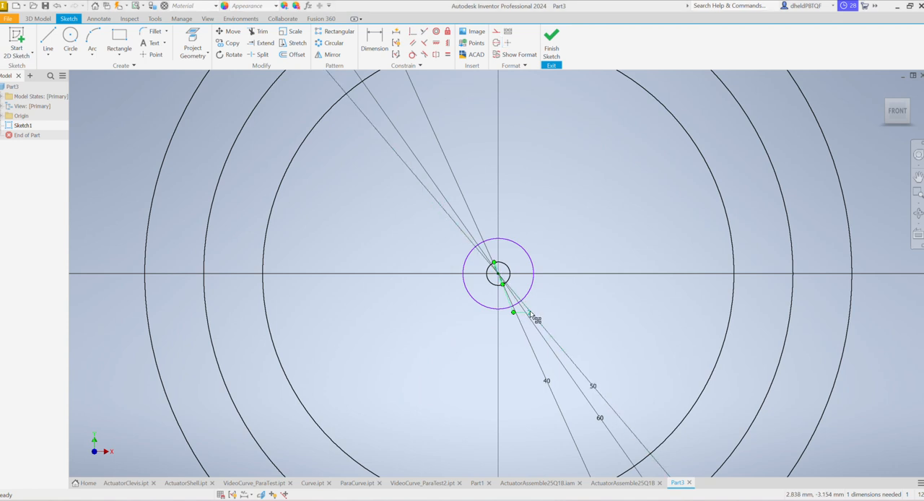
pyautogui.click(533, 317)
pyautogui.press('Delete')
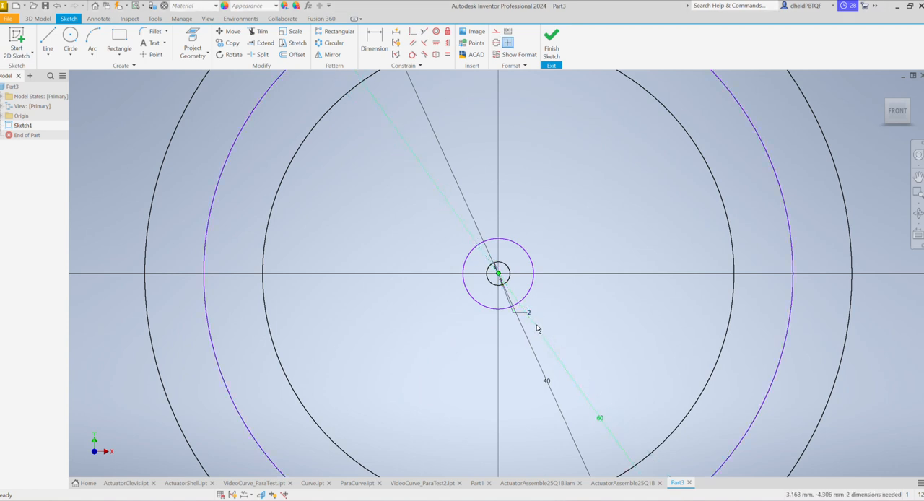
pyautogui.press('Delete')
pyautogui.click(532, 320)
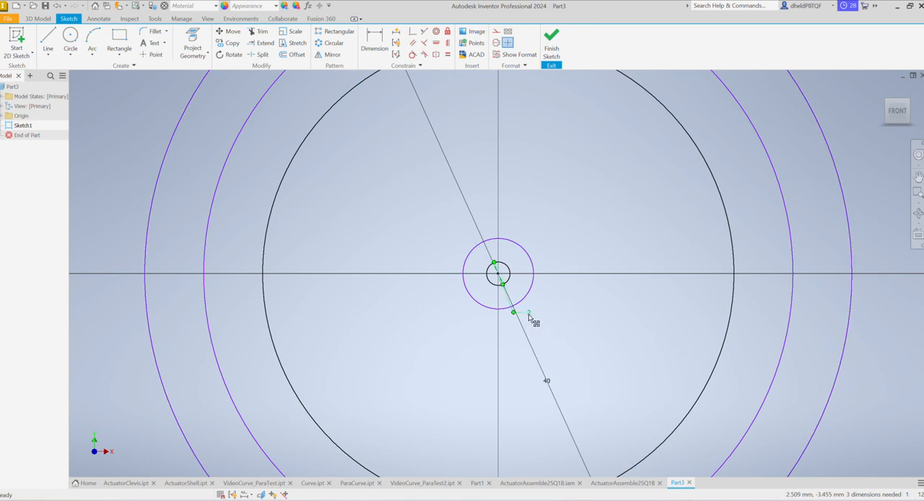
pyautogui.press('Delete')
pyautogui.press('Delete')
# - Draw horizontal lines from the top point of the 40 mm circle outward to the 50 mm circle on both sides
pyautogui.scroll(-4, 570, 385)
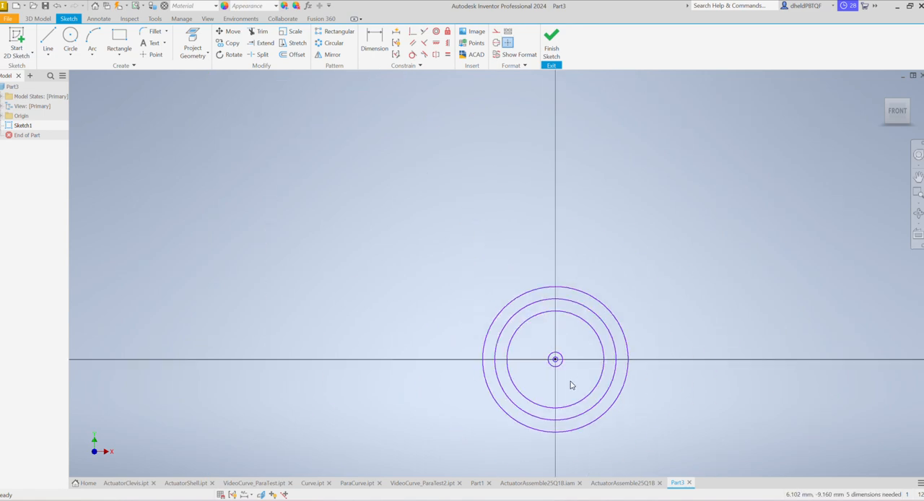
pyautogui.scroll(2, 585, 378)
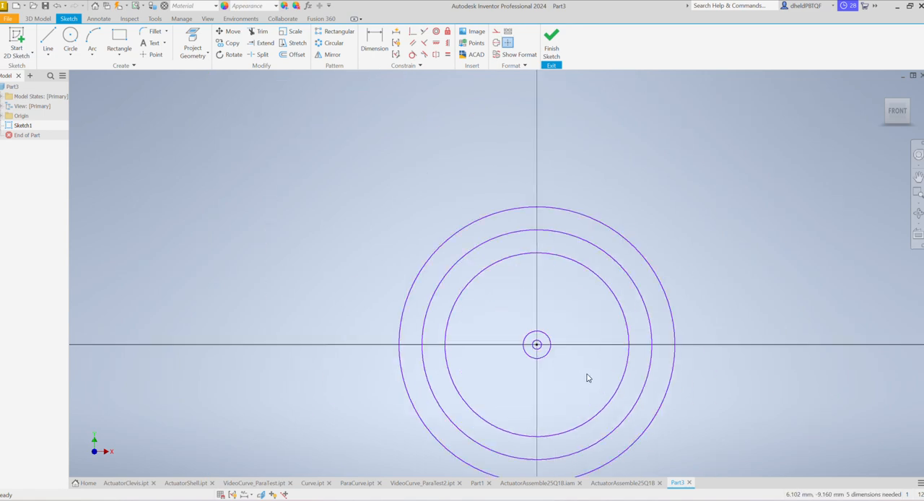
pyautogui.click(48, 39)
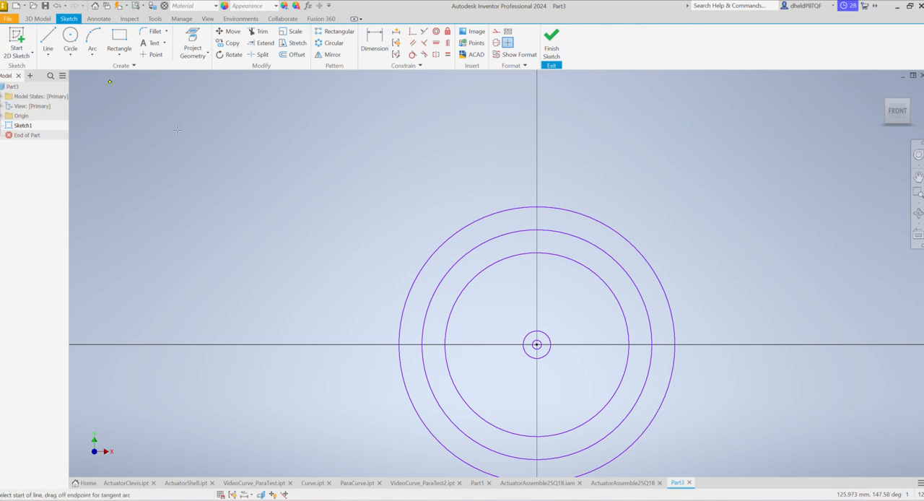
pyautogui.click(536, 253)
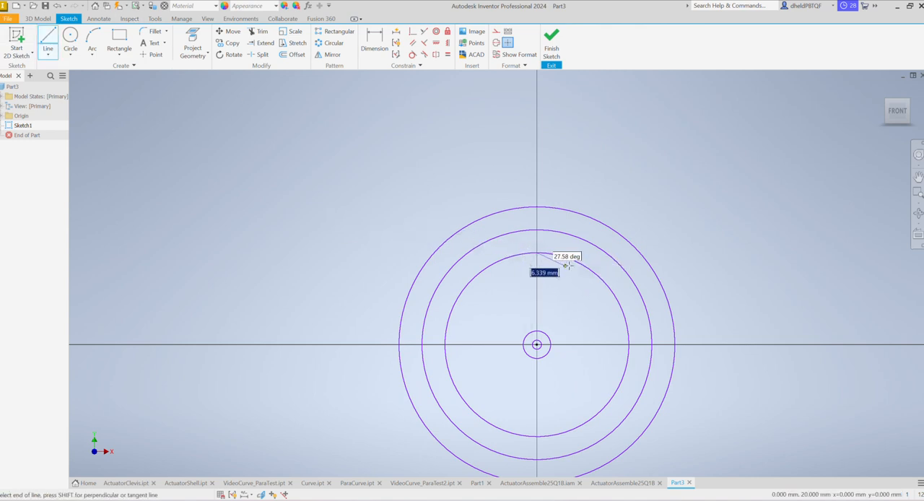
pyautogui.doubleClick(605, 252)
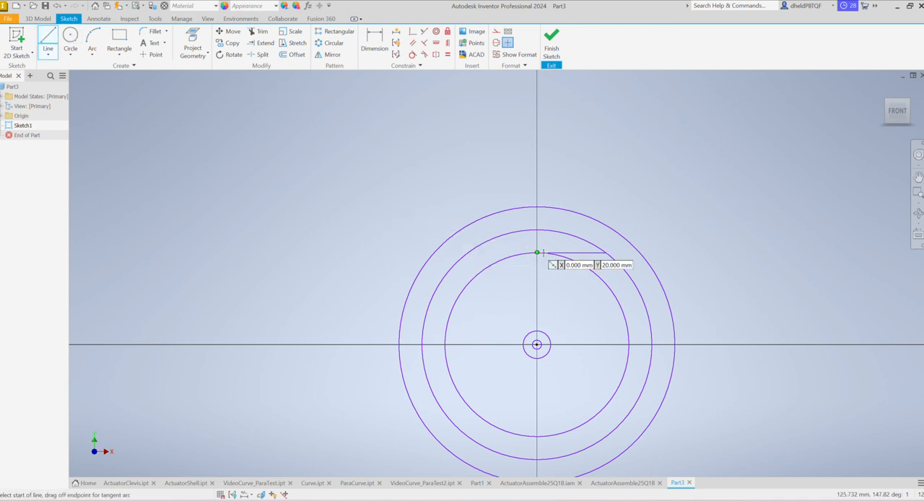
pyautogui.moveTo(534, 251); pyautogui.dragTo(468, 255)
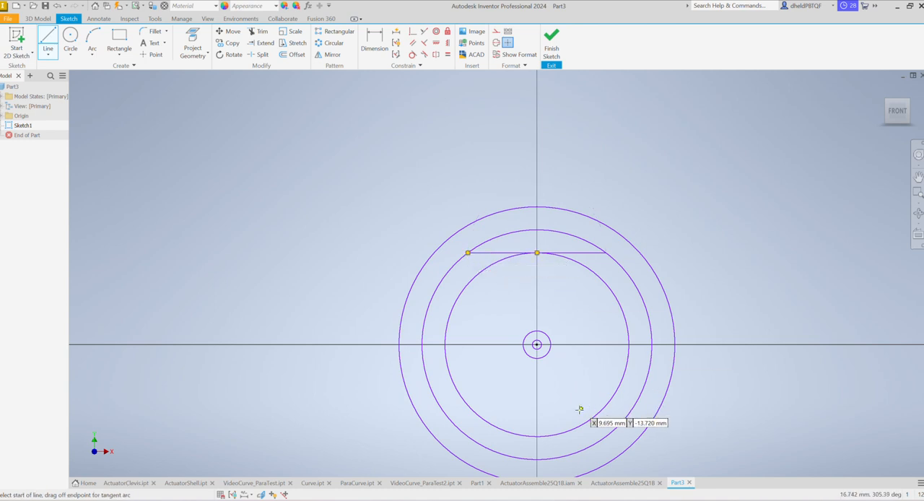
# - Draw matching horizontal lines from the bottom point of the 40 mm circle to the 50 mm circle on both sides, and finish the sketch
pyautogui.click(536, 435)
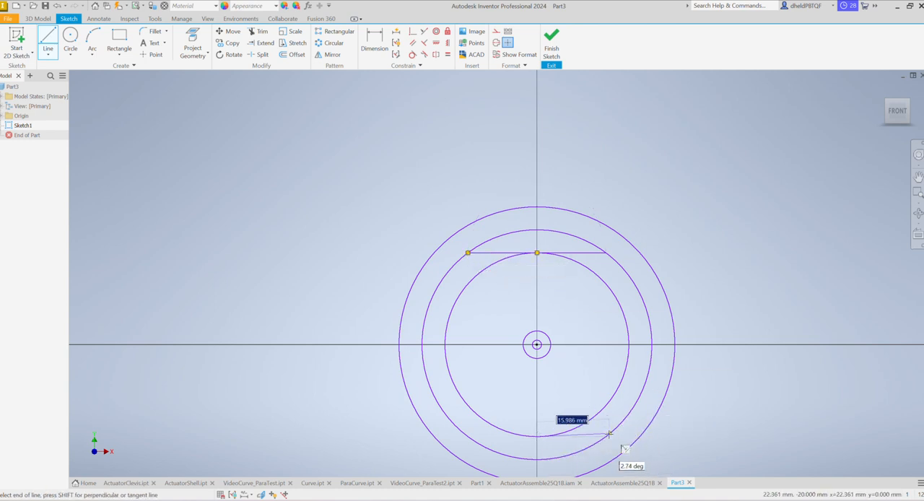
pyautogui.doubleClick(606, 436)
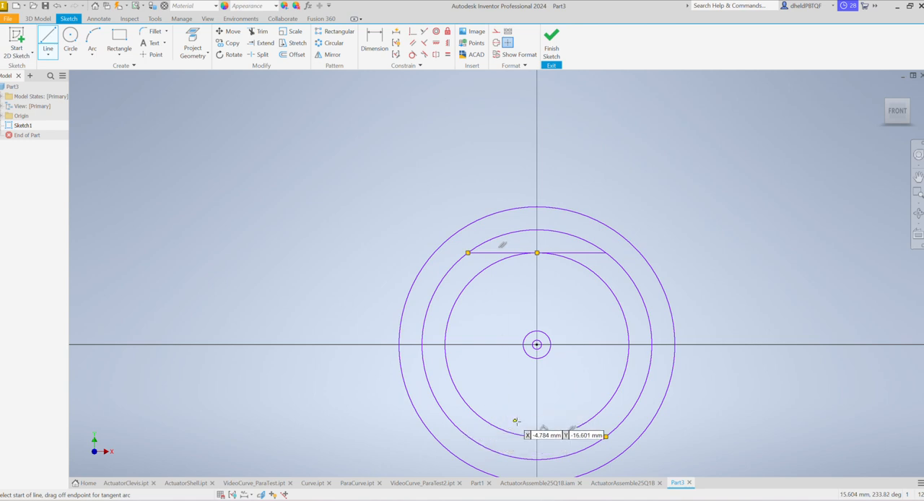
pyautogui.click(537, 436)
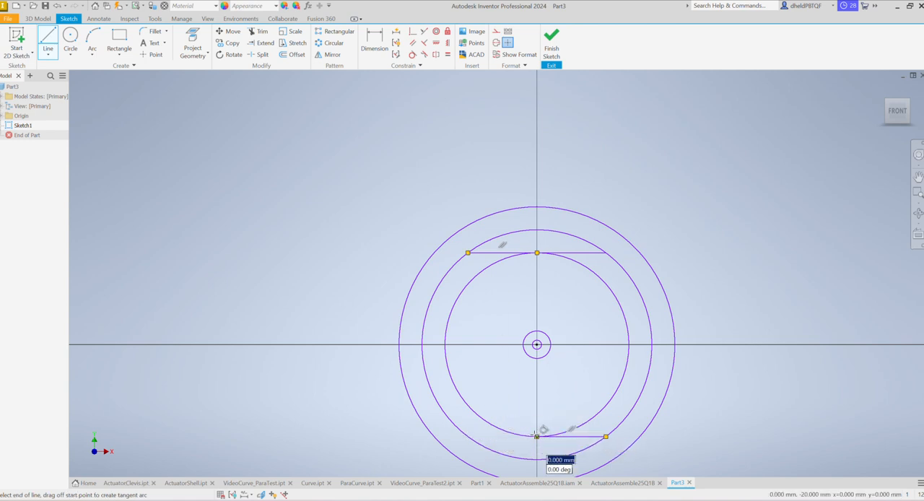
pyautogui.doubleClick(468, 436)
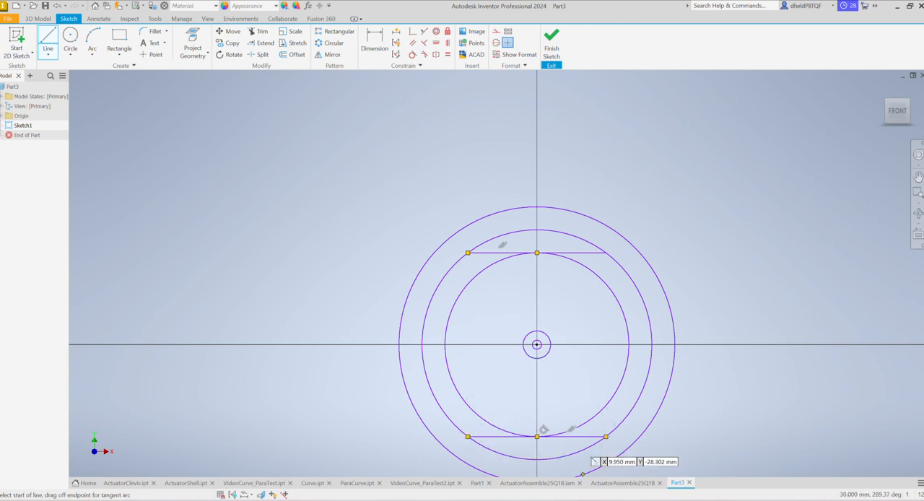
pyautogui.press('Escape')
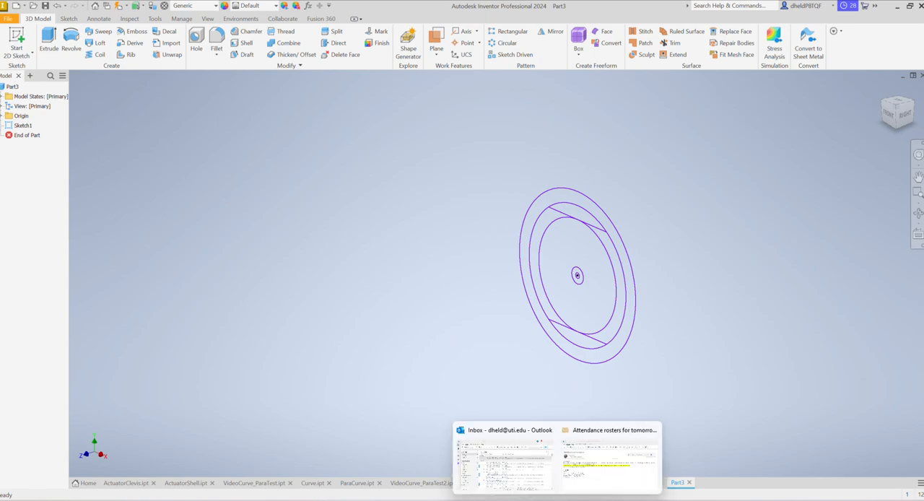
# - Check the actuator shell drawing in the browser, return to Inventor and extrude the ring between the 50 mm and 60 mm circles by 10 mm
pyautogui.moveTo(536, 498)
pyautogui.click(786, 470)
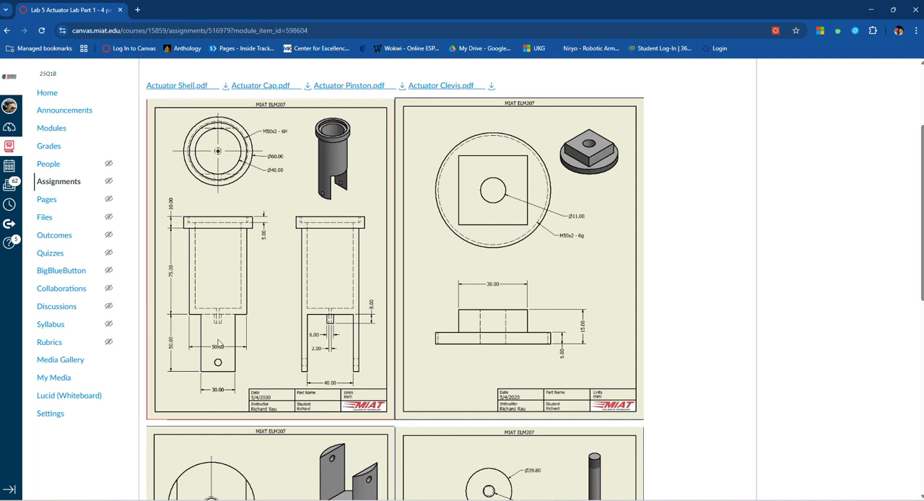
pyautogui.click(579, 500)
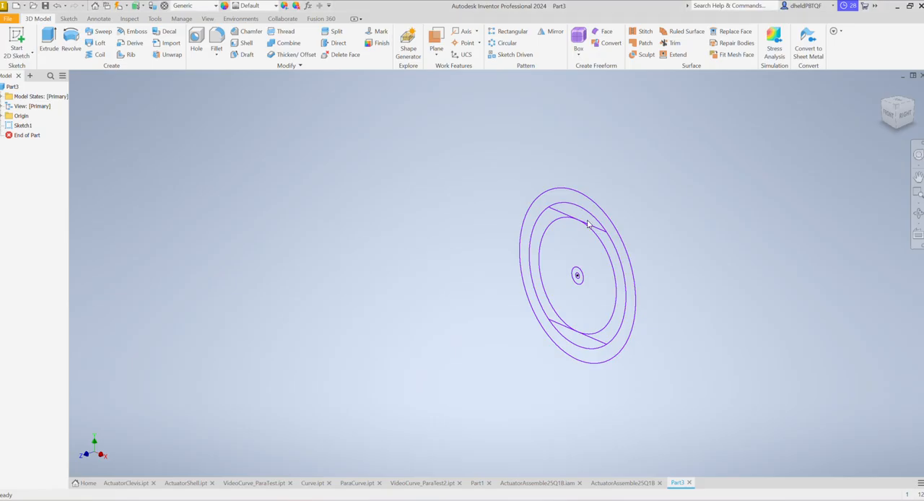
pyautogui.click(48, 40)
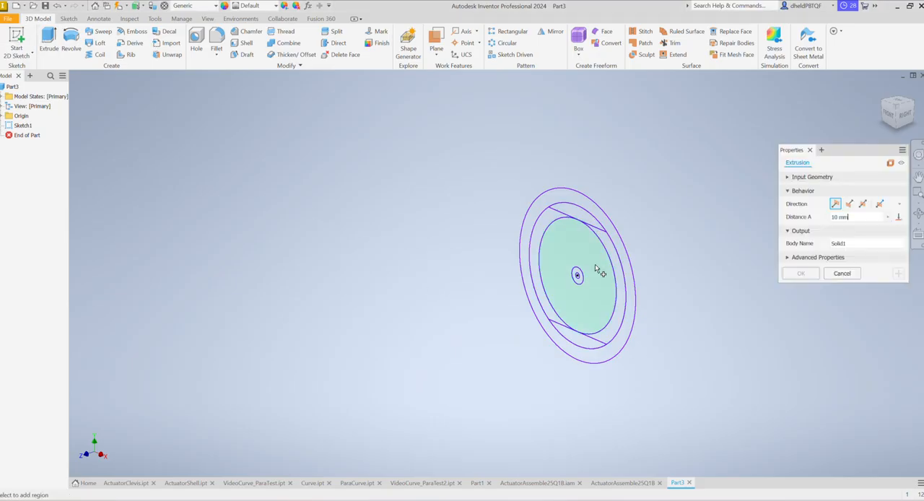
pyautogui.click(571, 198)
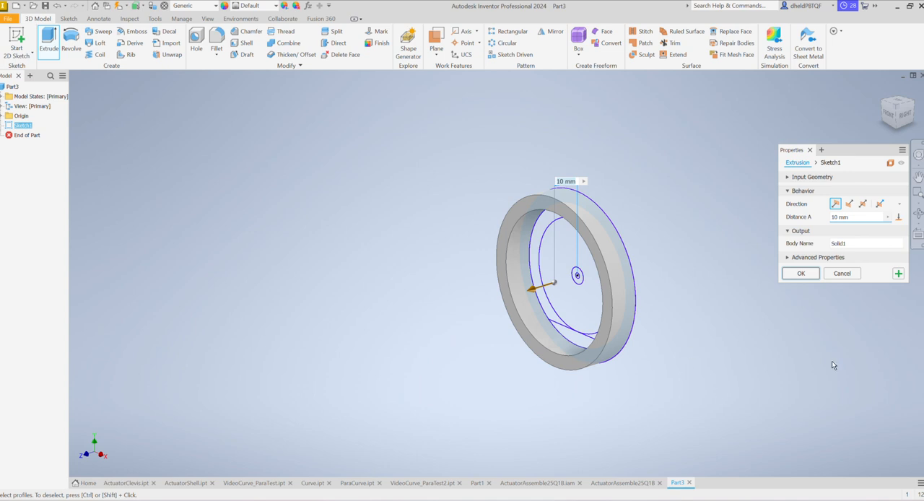
pyautogui.click(898, 273)
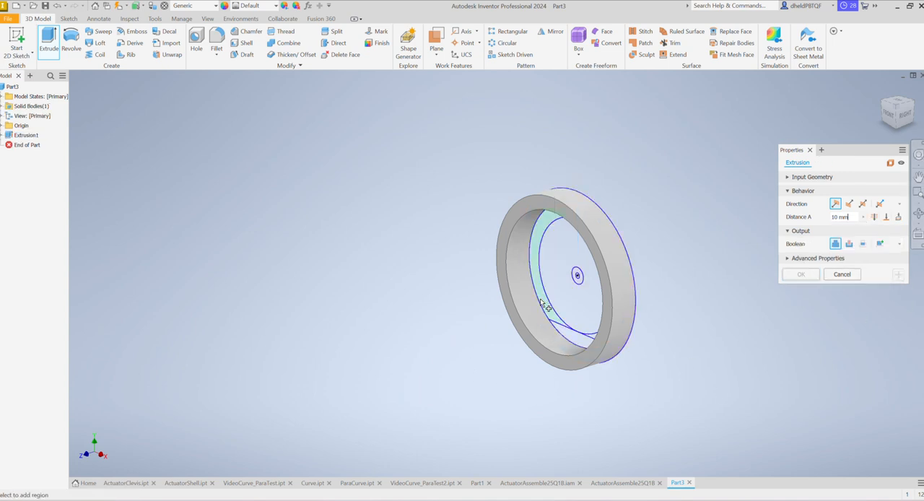
# - Set up an asymmetric joined extrusion of the lower chord segment, 5 mm in the first direction and 125 mm in the second
pyautogui.scroll(2, 543, 306)
pyautogui.scroll(-3, 545, 318)
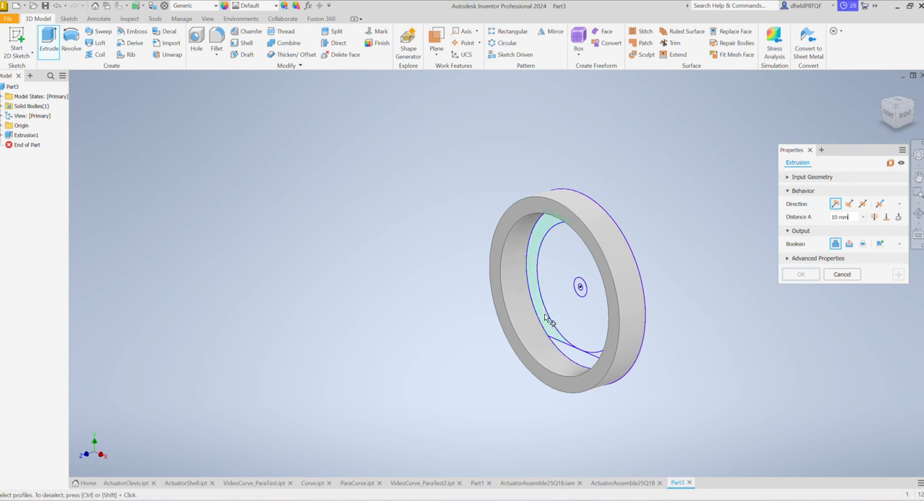
pyautogui.scroll(-3, 547, 319)
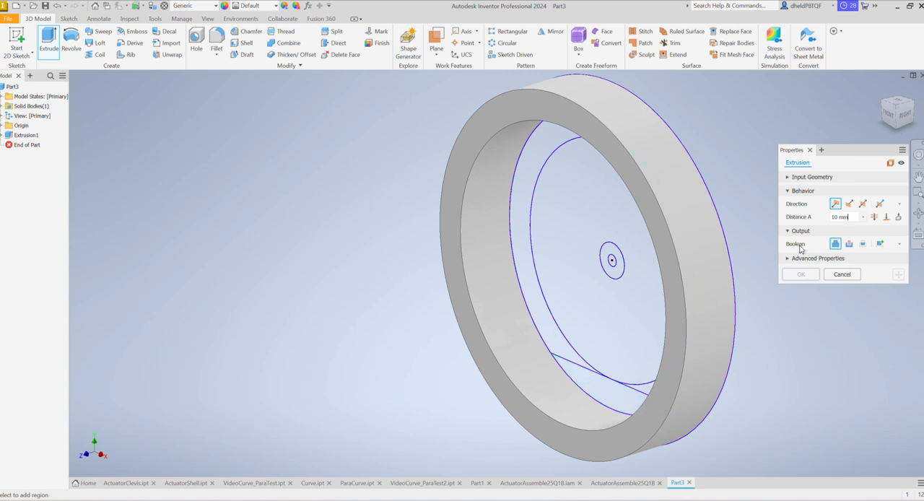
pyautogui.click(879, 204)
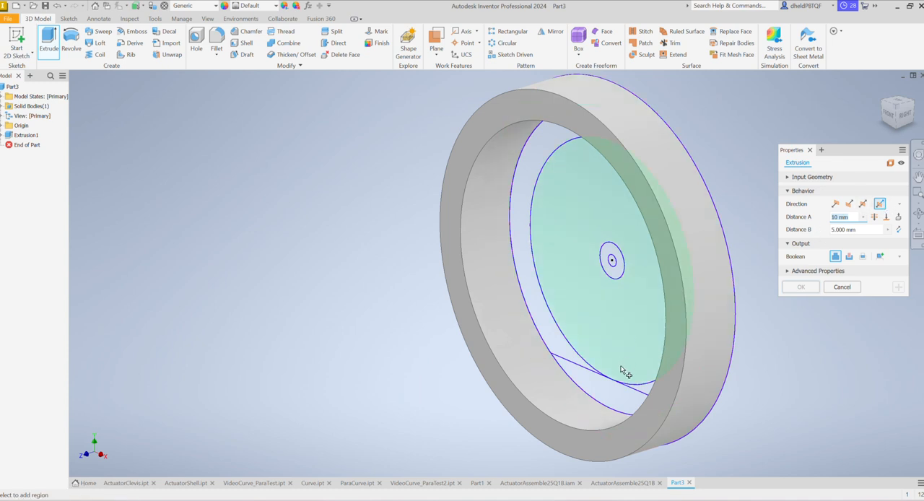
pyautogui.click(598, 392)
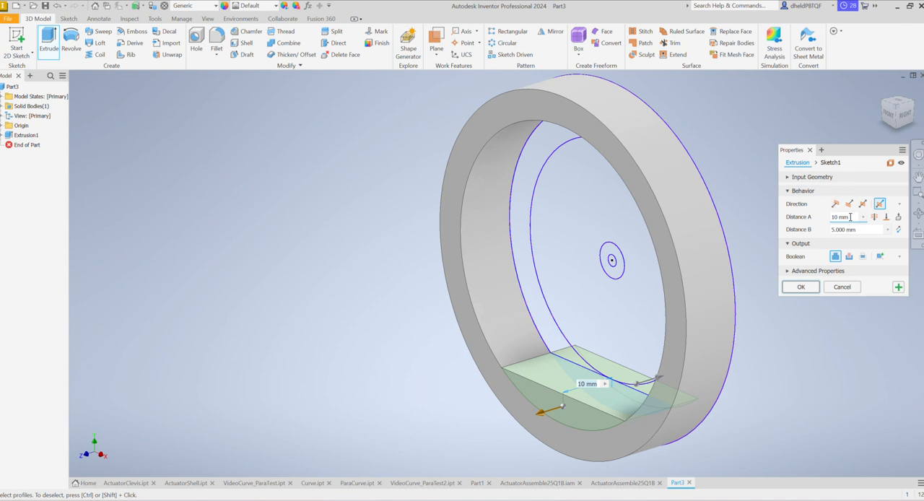
pyautogui.click(850, 217)
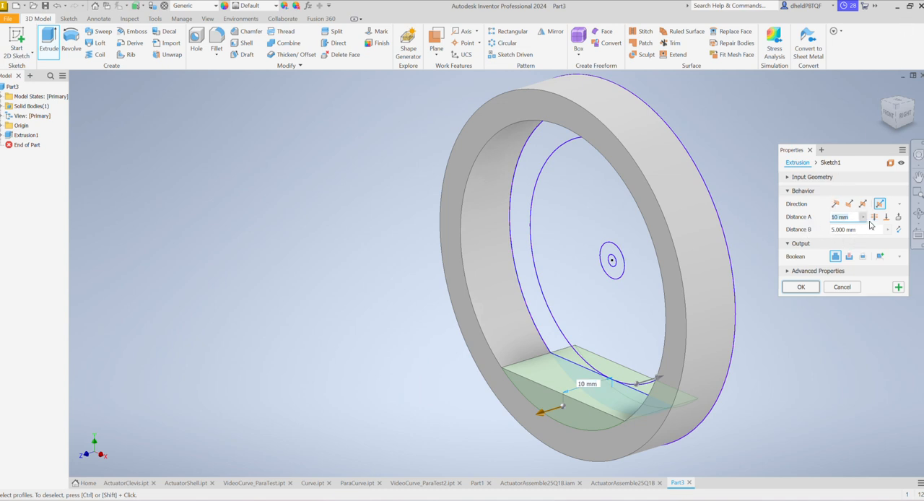
pyautogui.write('5')
pyautogui.click(859, 230)
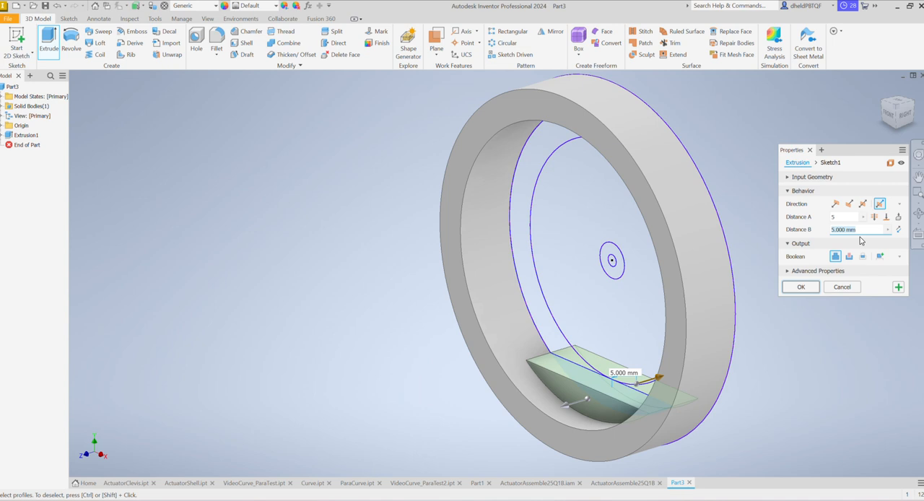
pyautogui.write('125')
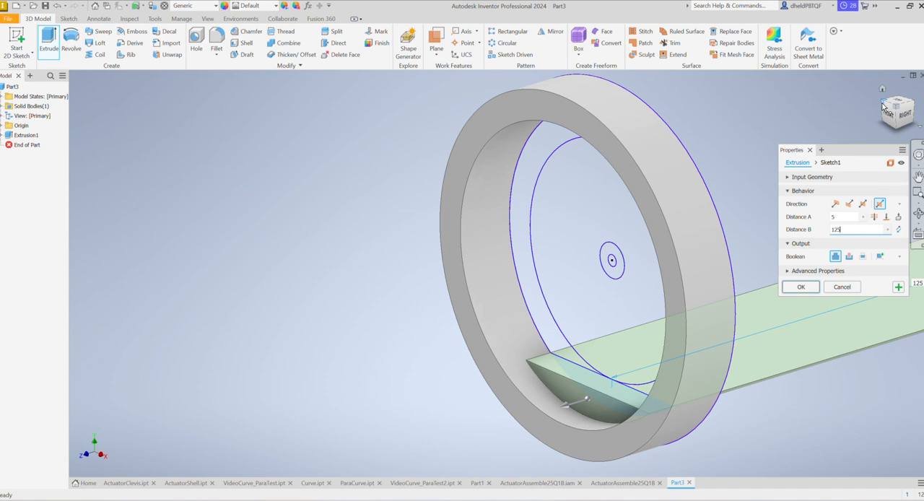
# - Add the upper chord segment to the asymmetric extrusion and apply it to form both long arms
pyautogui.click(895, 129)
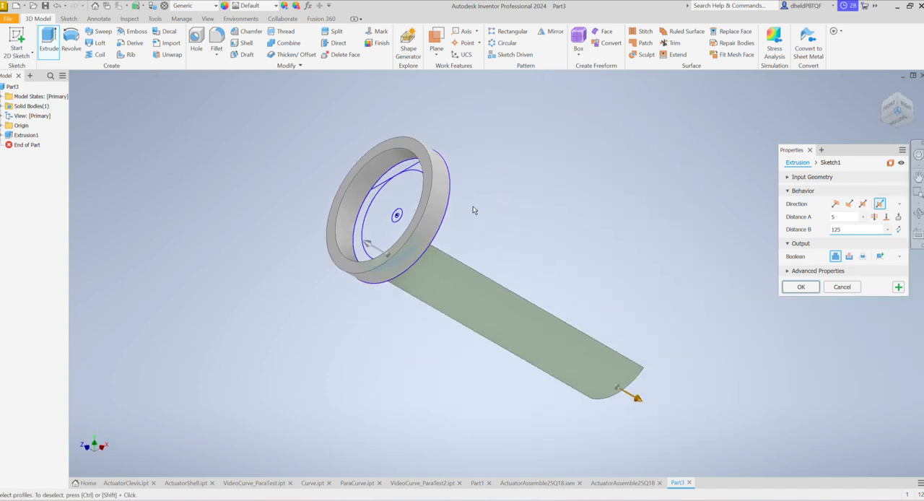
pyautogui.scroll(8, 394, 173)
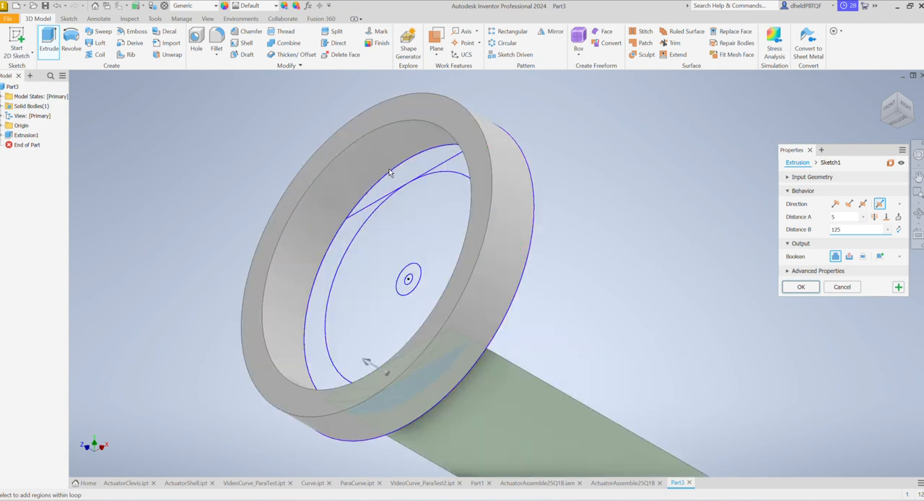
pyautogui.press('Return')
pyautogui.scroll(-5, 407, 220)
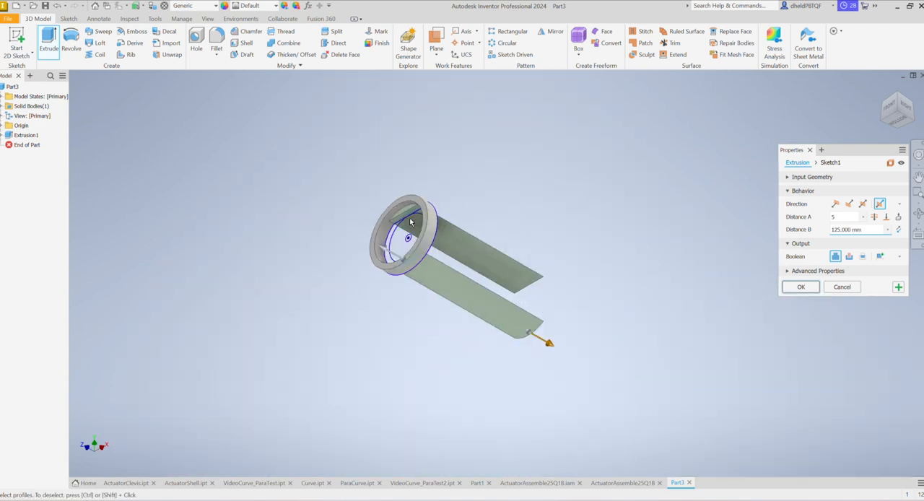
pyautogui.scroll(6, 390, 229)
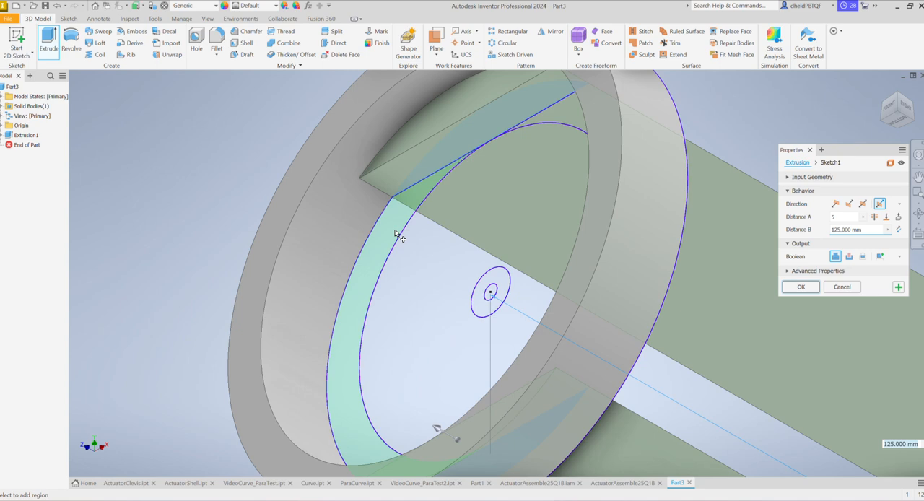
pyautogui.scroll(-4, 402, 233)
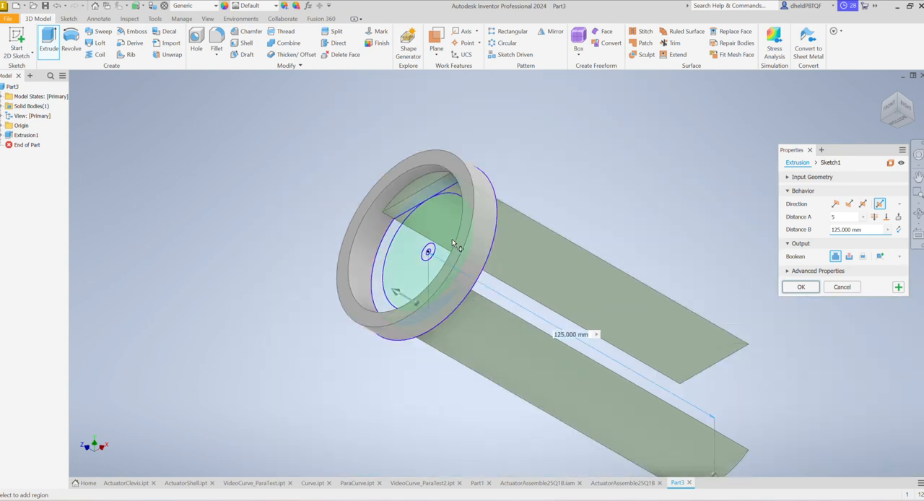
pyautogui.click(898, 288)
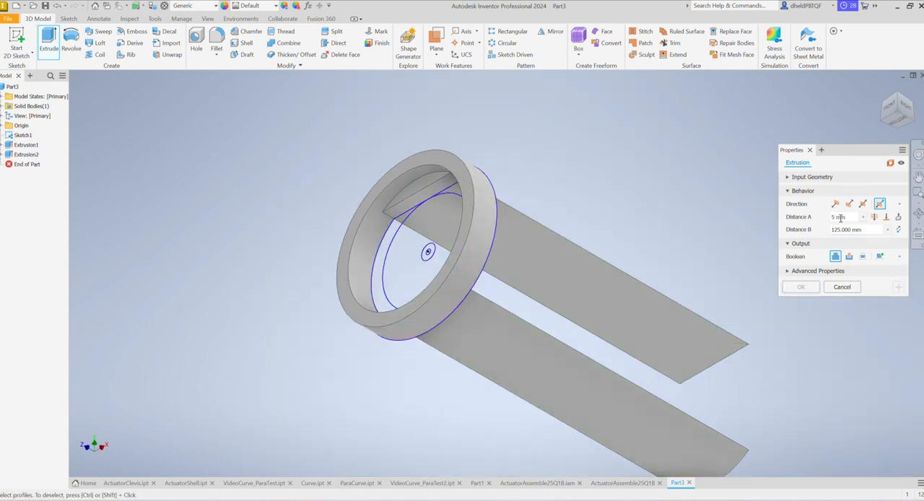
# - Extrude both side regions between the 40 mm and 50 mm circles asymmetrically, 5 mm one way and 75 mm the other, joined to the body
pyautogui.click(871, 229)
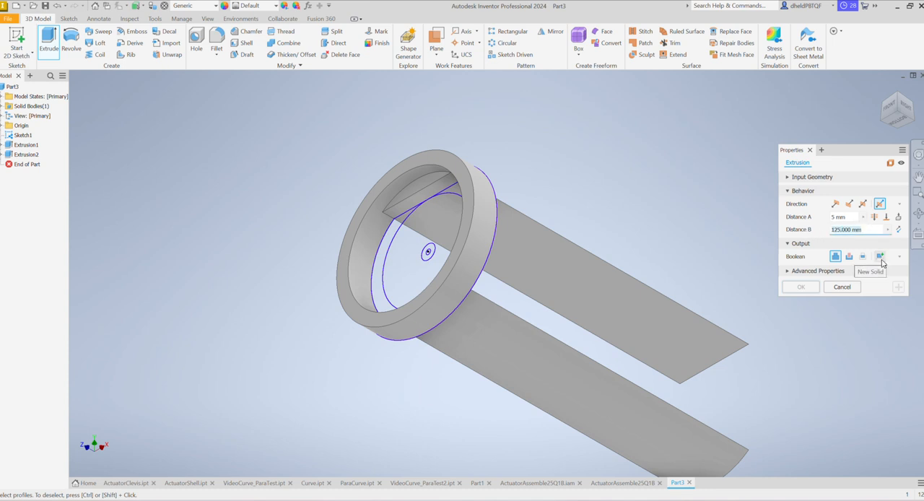
pyautogui.write('75')
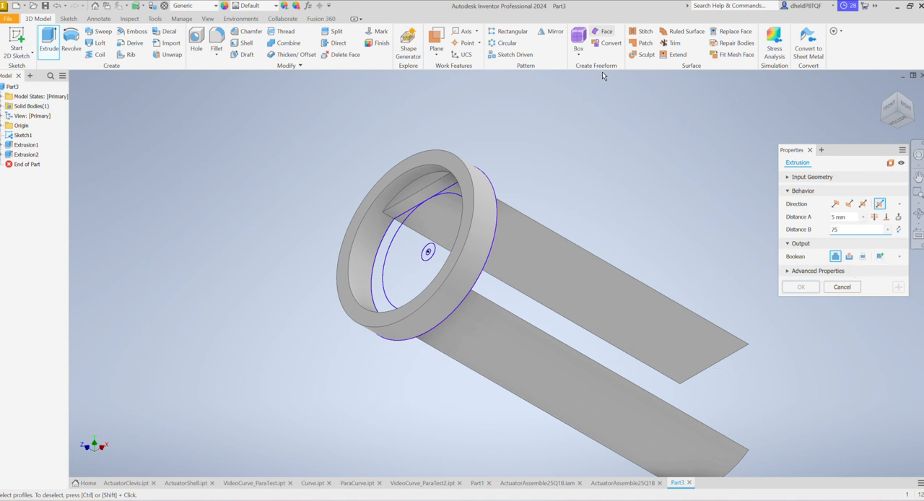
pyautogui.scroll(-3, 375, 291)
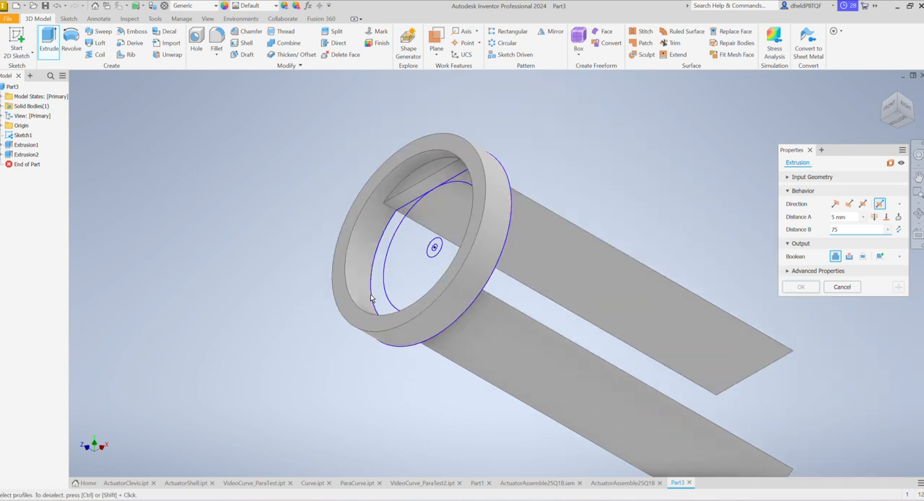
pyautogui.click(383, 279)
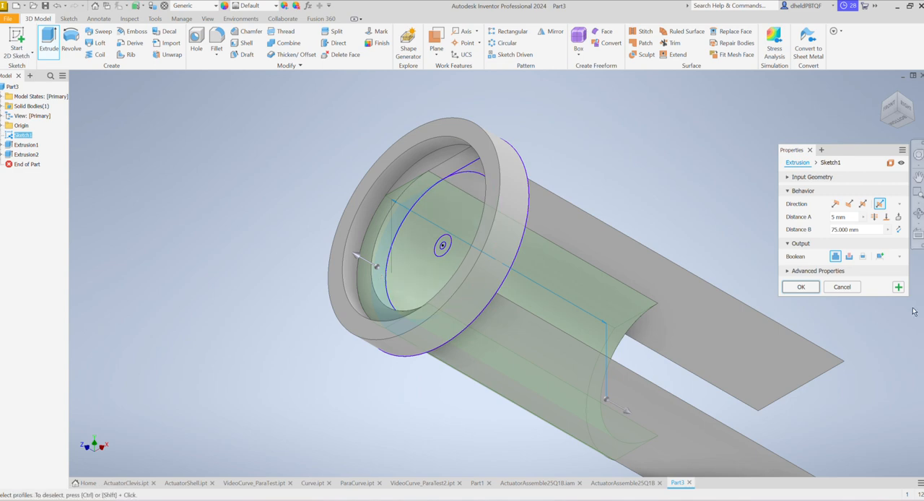
pyautogui.click(882, 123)
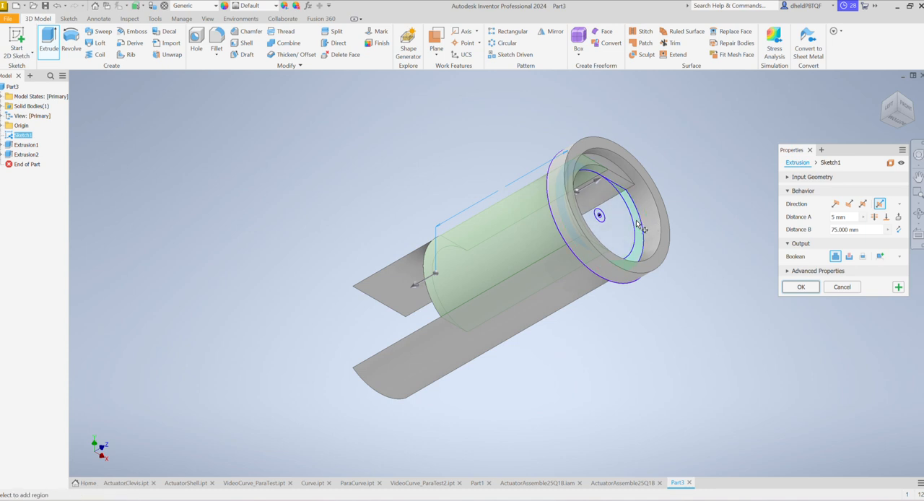
pyautogui.click(638, 223)
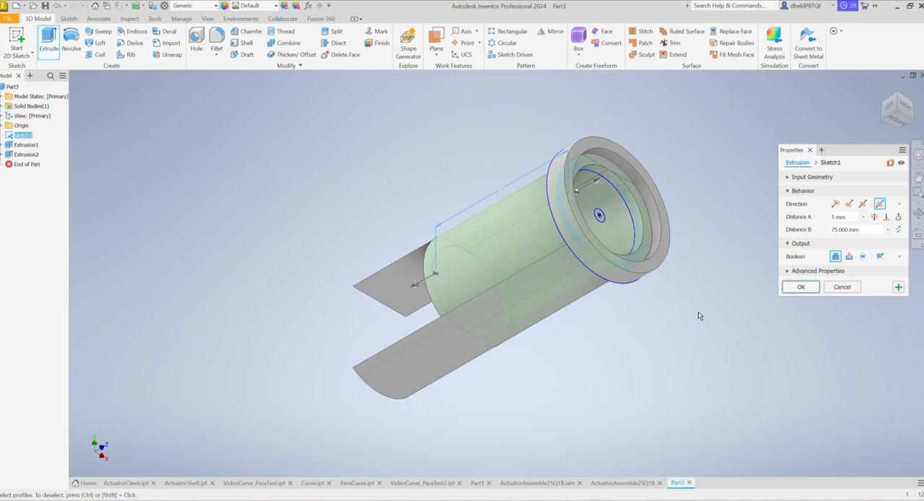
pyautogui.click(884, 122)
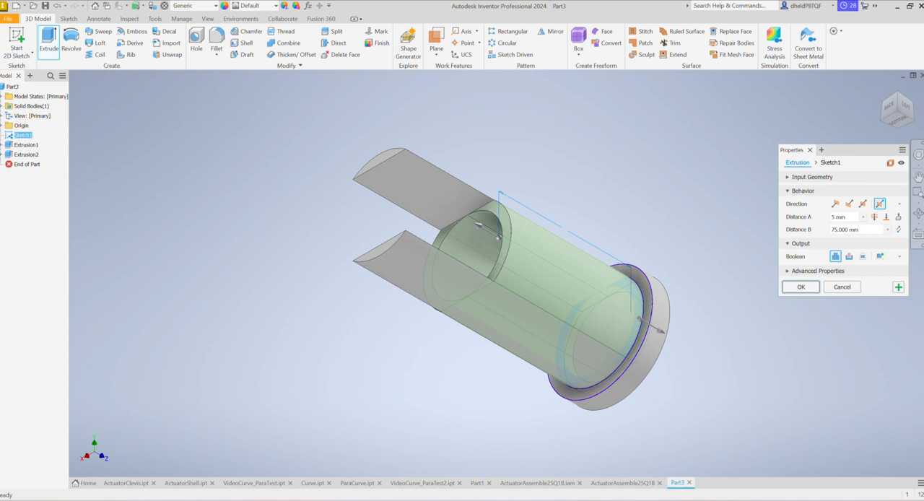
pyautogui.click(913, 121)
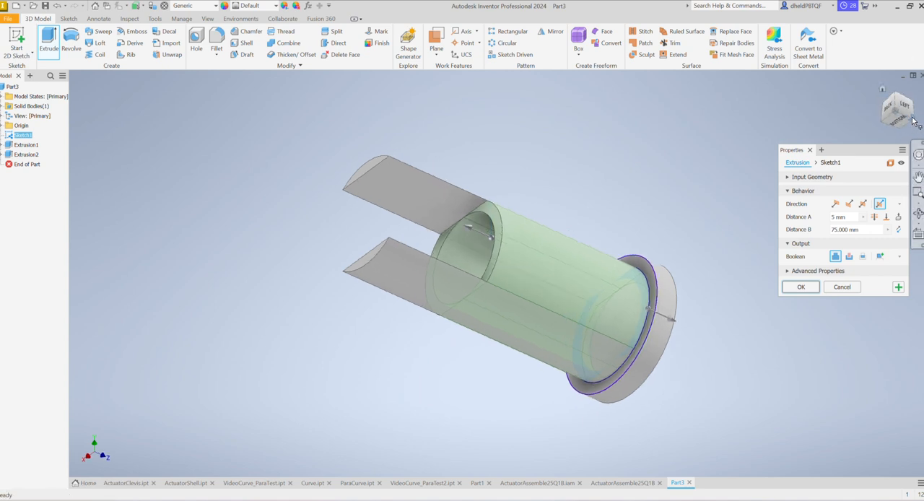
pyautogui.click(898, 288)
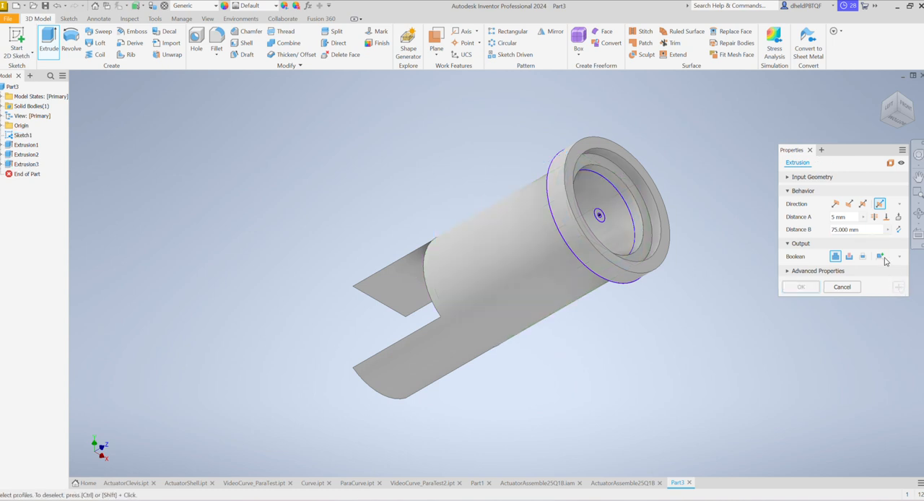
# - Extrude the region between the 6 mm and 40 mm circles by 75 mm in the flipped direction, toward the arms, joined to the body
pyautogui.click(835, 204)
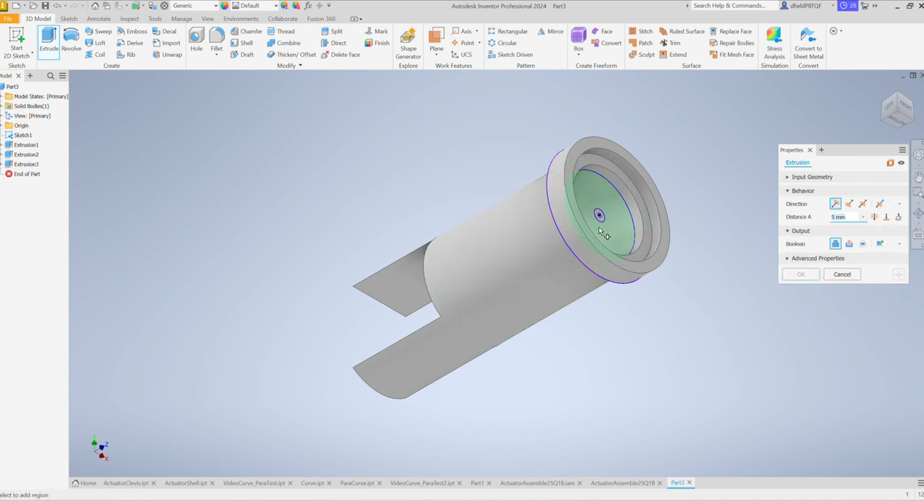
pyautogui.scroll(1, 623, 234)
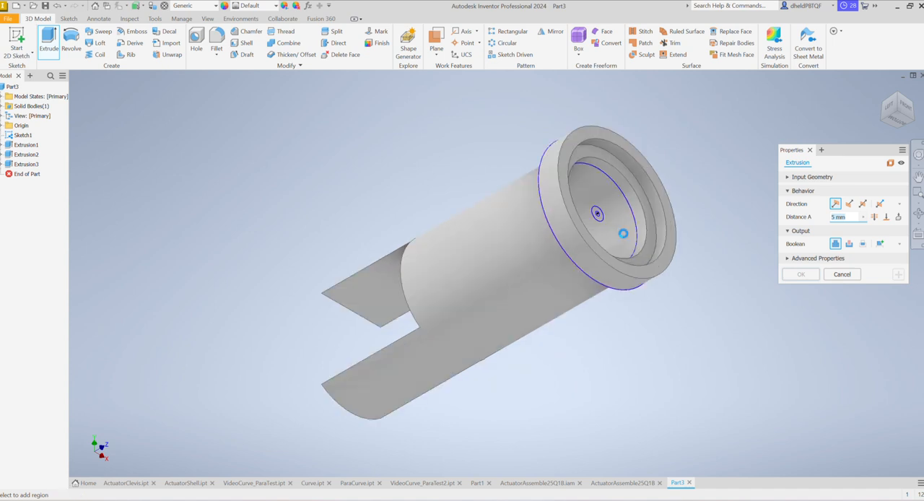
pyautogui.click(614, 235)
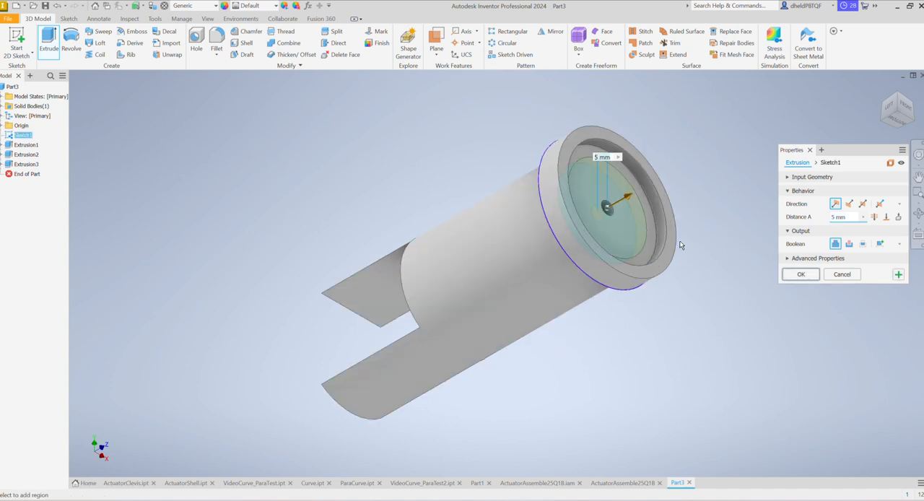
pyautogui.click(850, 204)
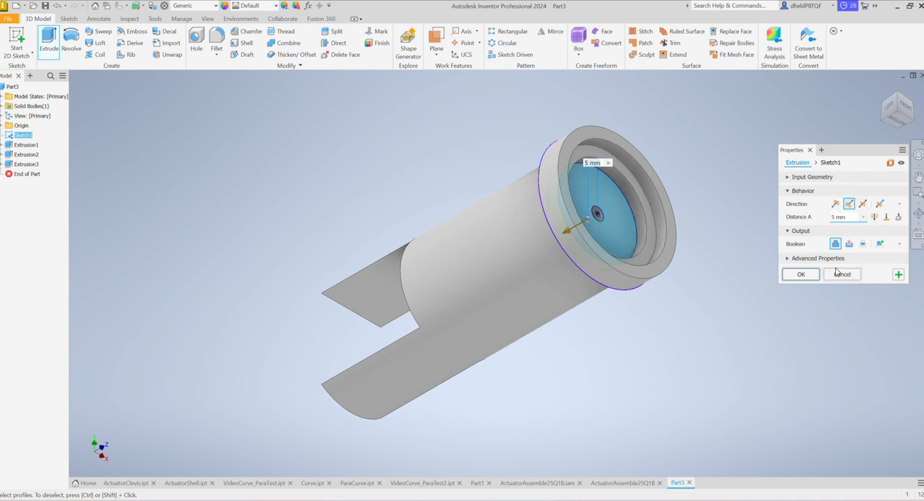
pyautogui.write('75')
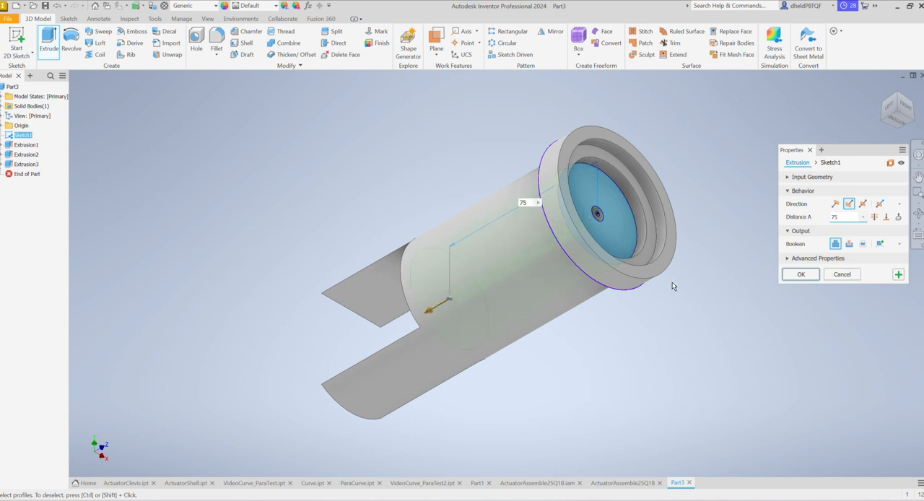
pyautogui.click(898, 275)
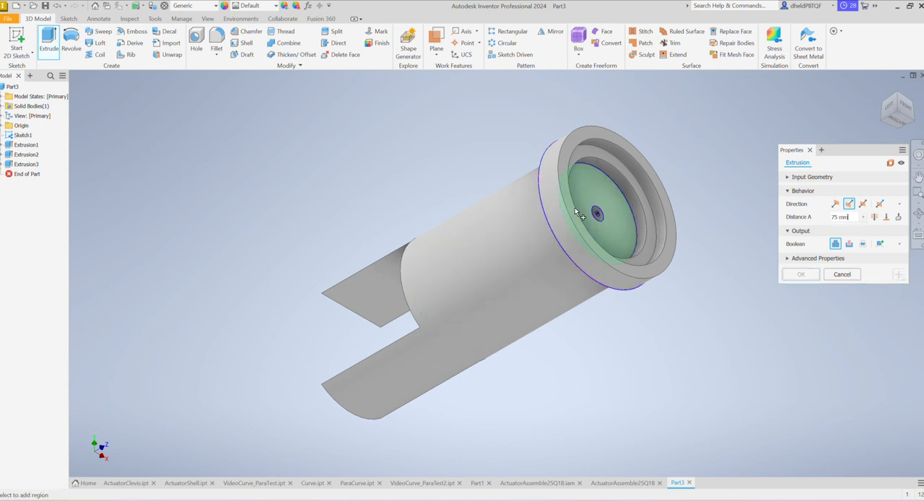
# - Extrude the ring between the 2 mm and 6 mm circles by 83 mm in the flipped direction, toward the arms, joined to the body
pyautogui.scroll(5, 593, 202)
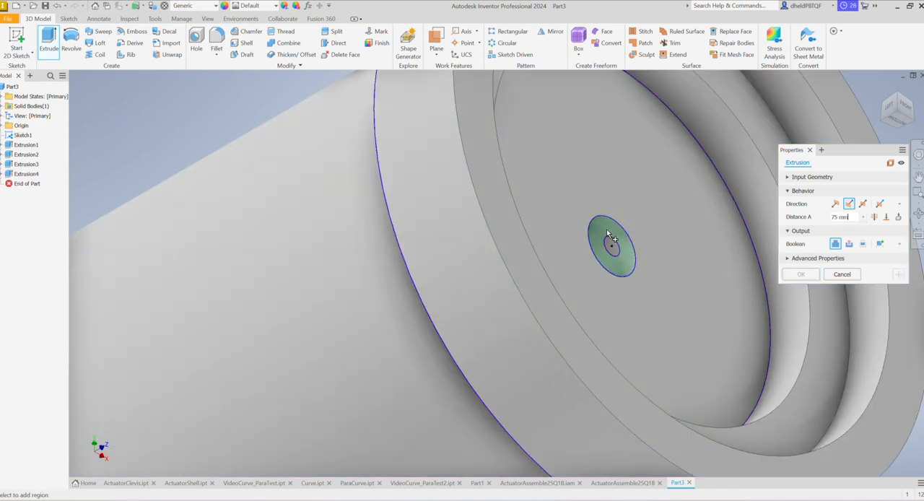
pyautogui.click(604, 228)
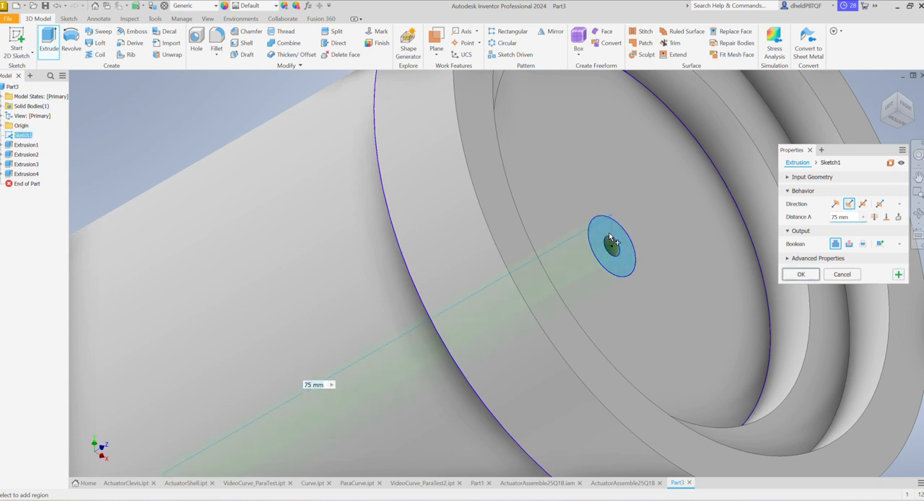
pyautogui.scroll(-5, 698, 270)
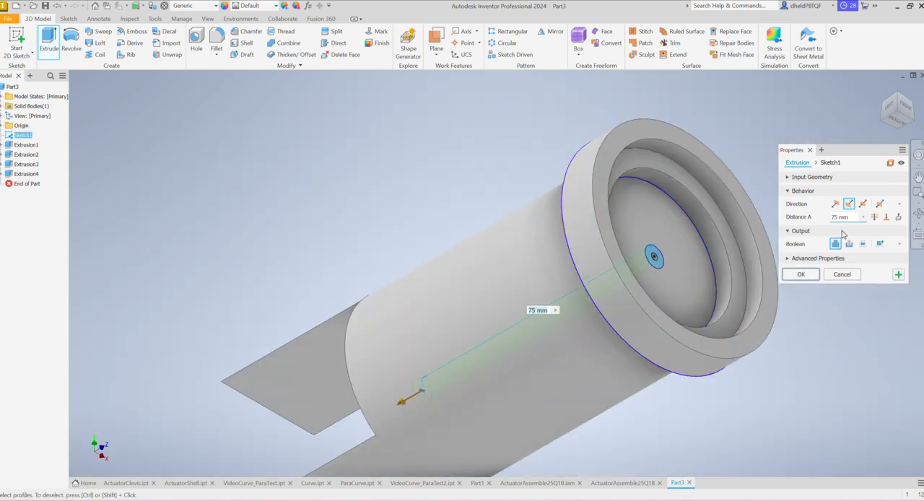
pyautogui.click(856, 215)
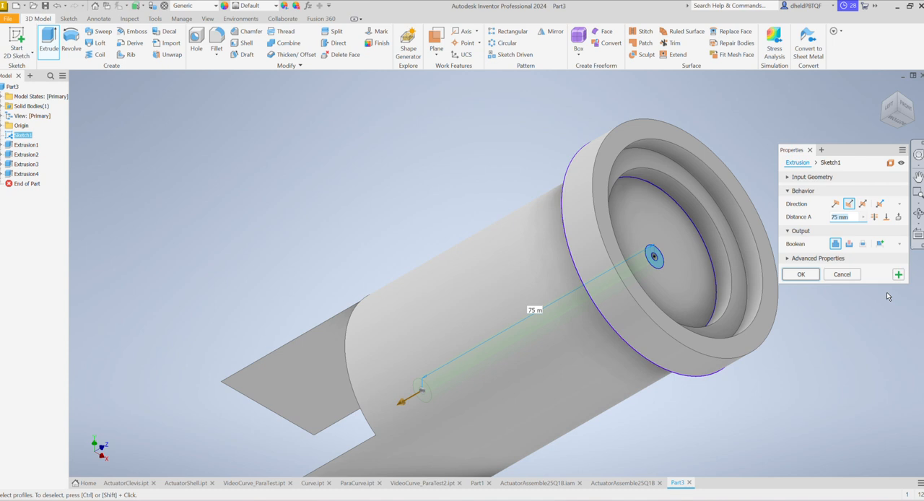
pyautogui.write('83')
pyautogui.click(802, 275)
# - Sketch a 40 mm circle centred on the origin on the round floor face inside the collar, and finish the sketch
pyautogui.scroll(3, 700, 305)
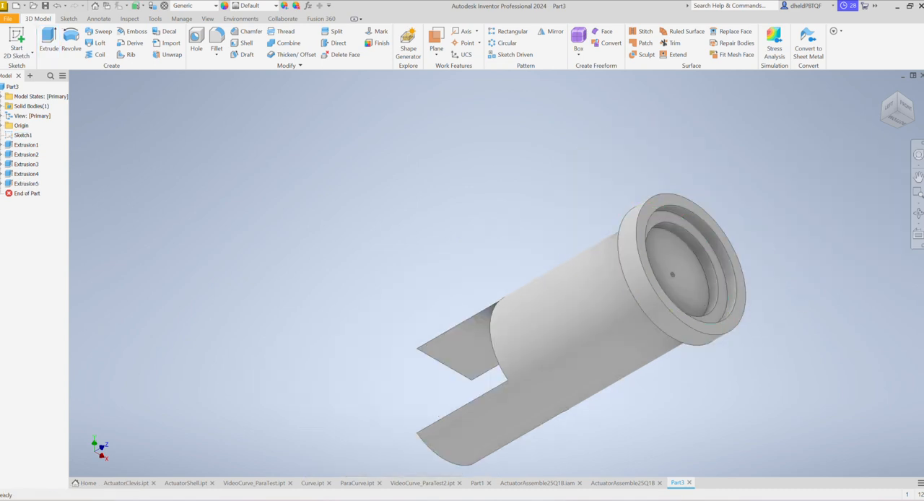
pyautogui.click(881, 120)
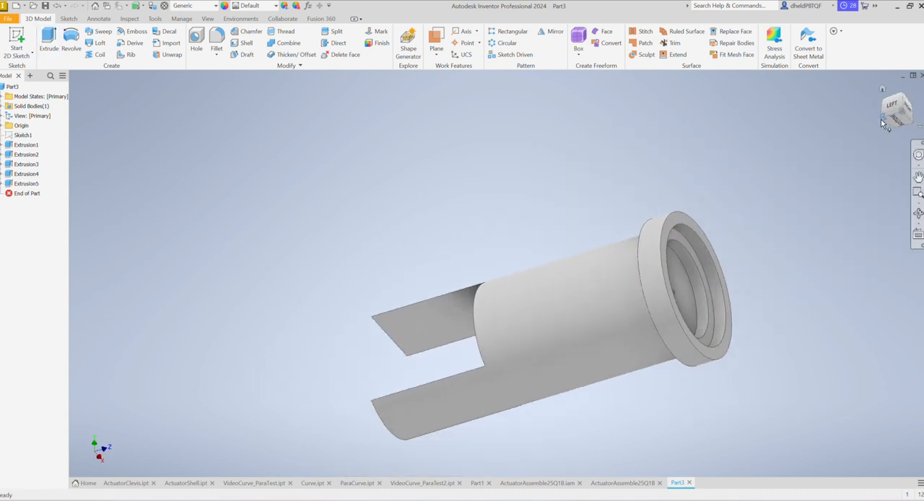
pyautogui.click(881, 119)
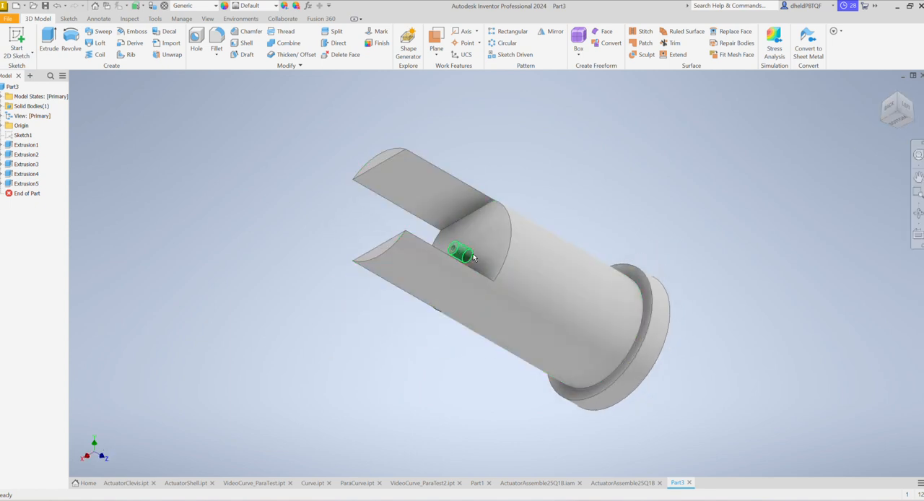
pyautogui.click(912, 121)
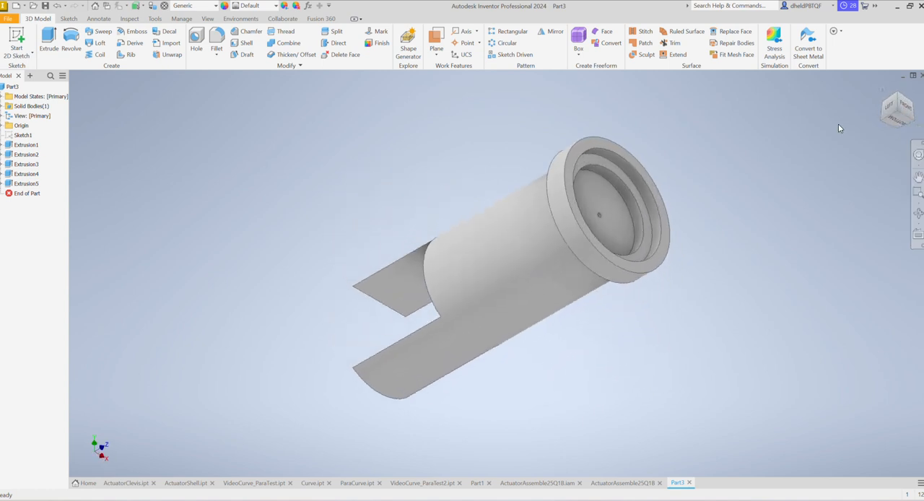
pyautogui.click(15, 43)
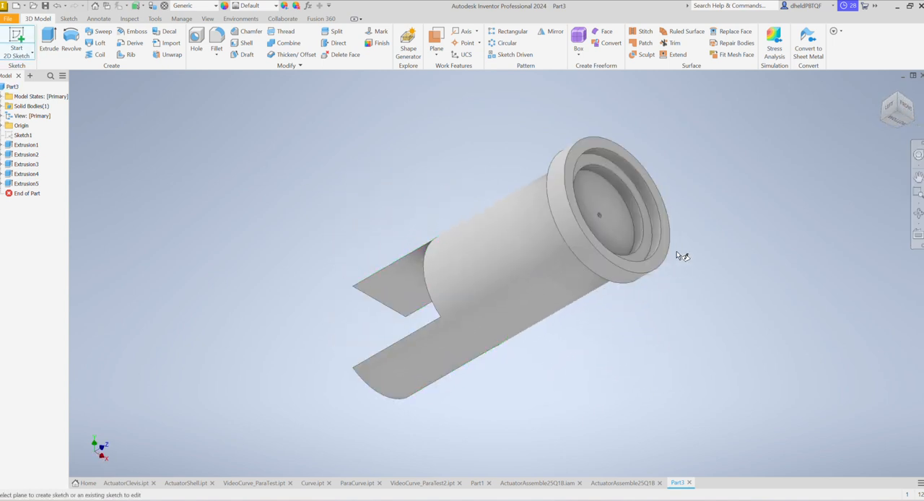
pyautogui.click(599, 207)
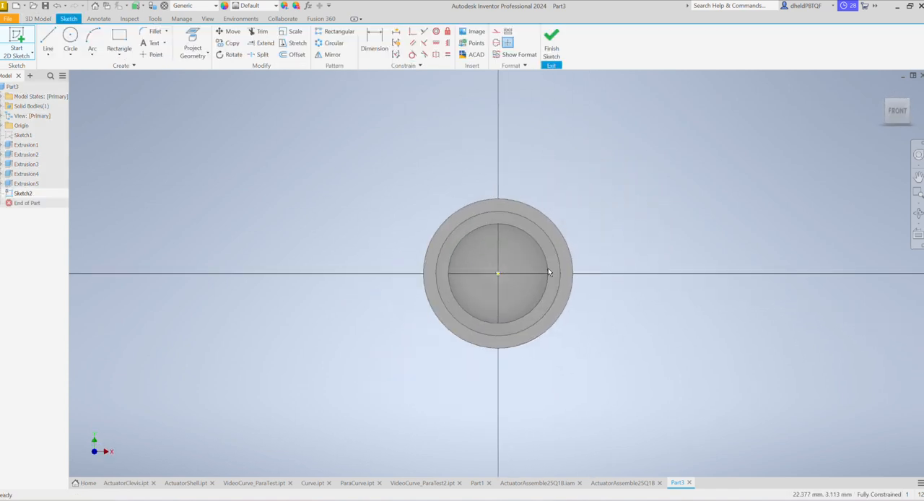
pyautogui.click(70, 39)
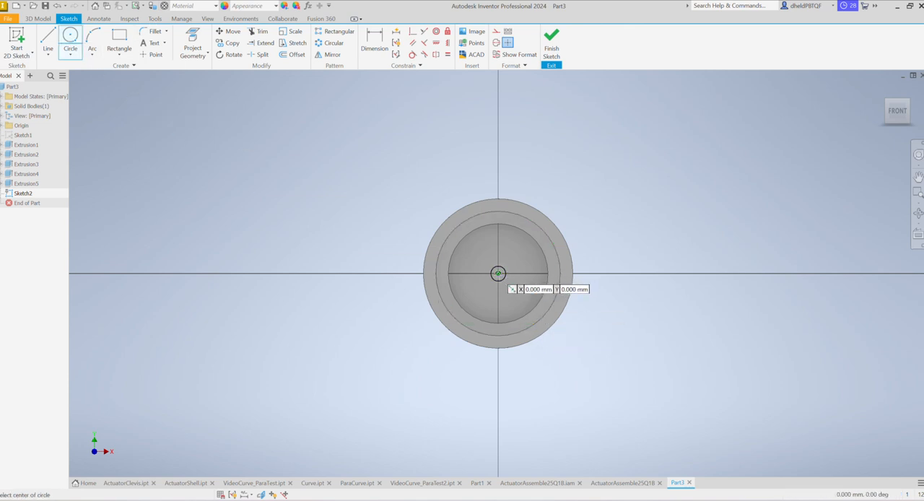
pyautogui.scroll(5, 498, 273)
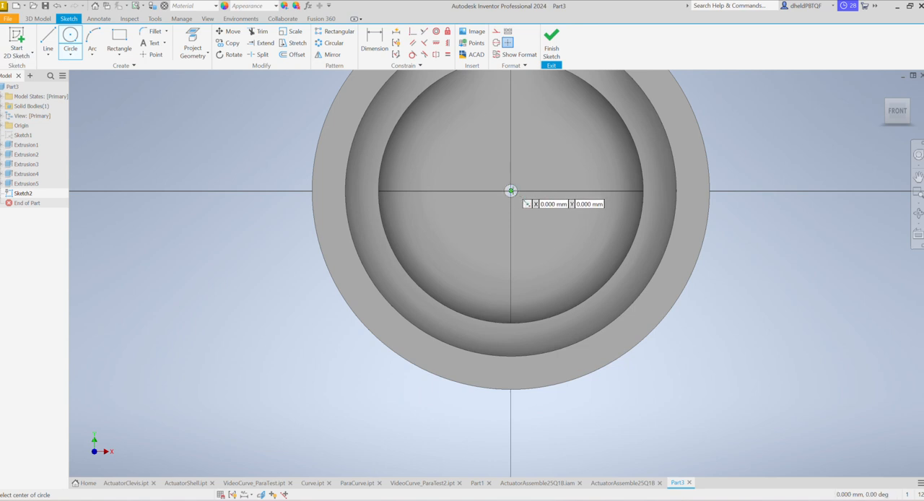
pyautogui.click(510, 190)
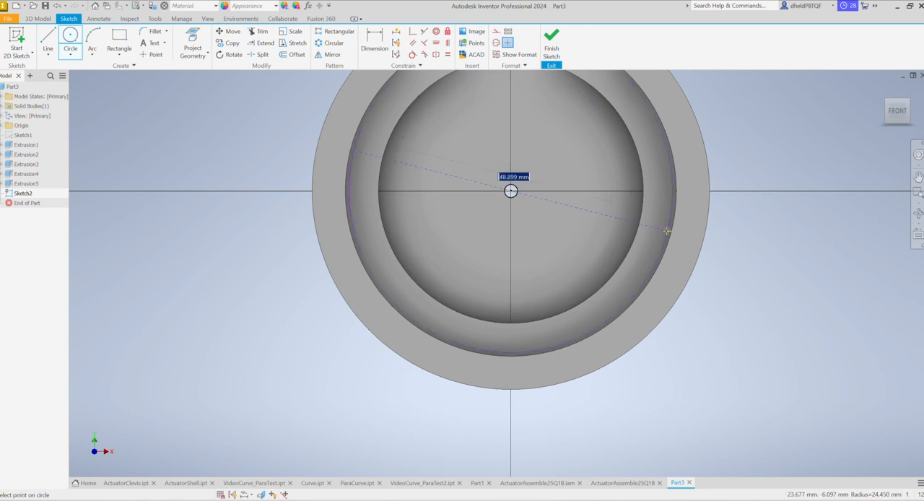
pyautogui.click(643, 192)
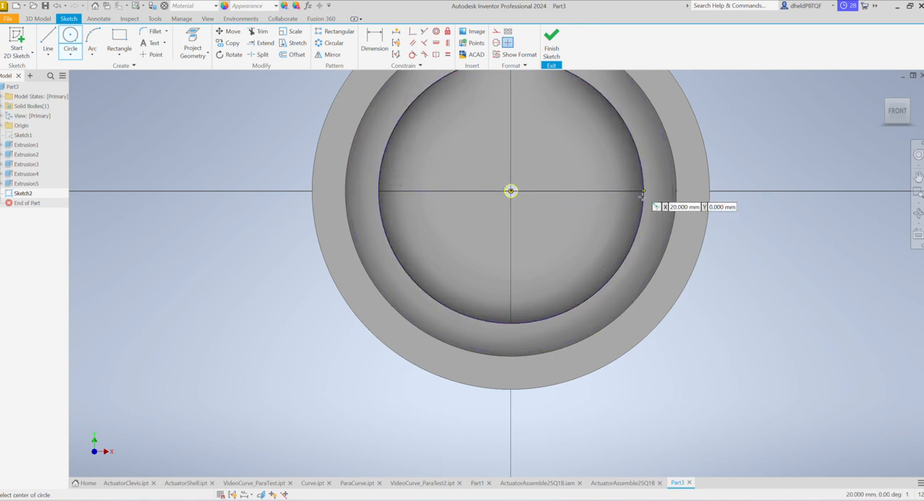
pyautogui.click(552, 45)
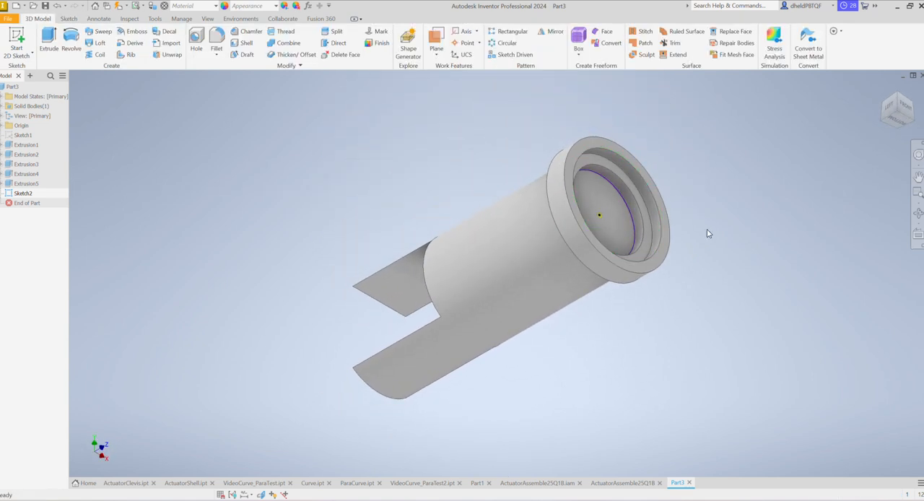
# - Cut the 40 mm circle 70 mm deep into the cylinder toward the arms, checking the depth against the lab drawing
pyautogui.click(49, 37)
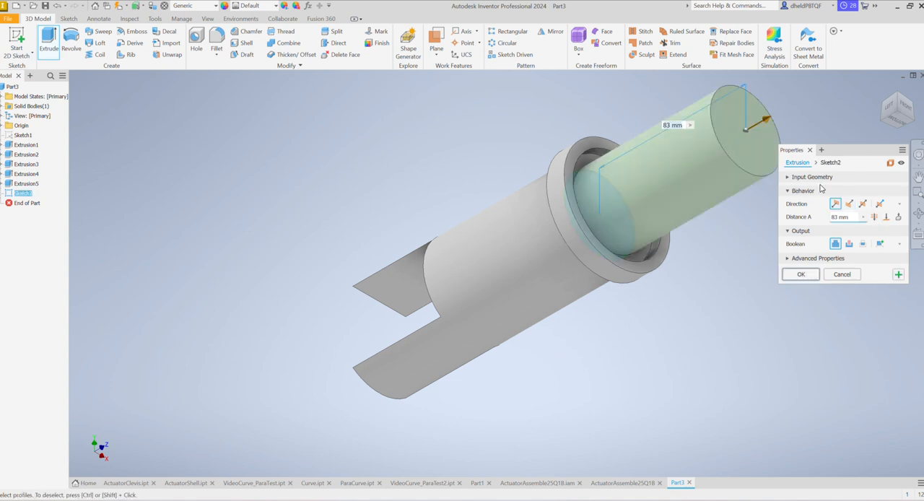
pyautogui.click(849, 204)
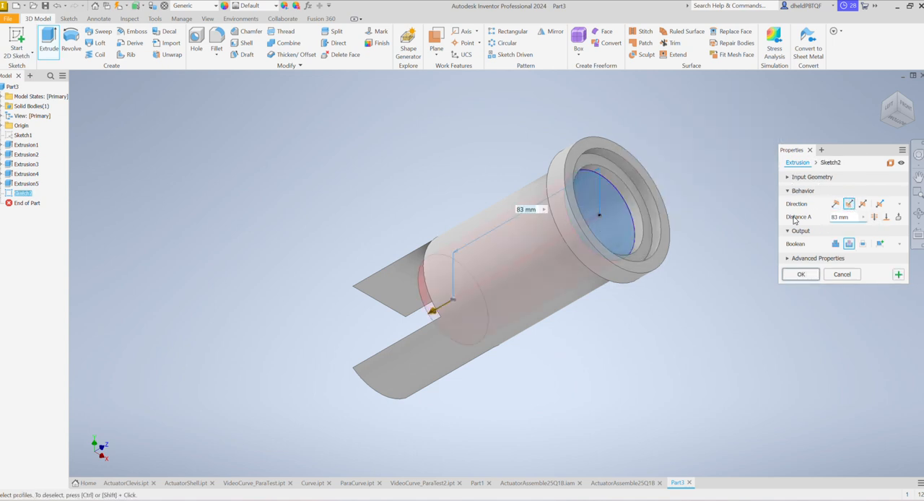
pyautogui.click(849, 218)
pyautogui.write('70')
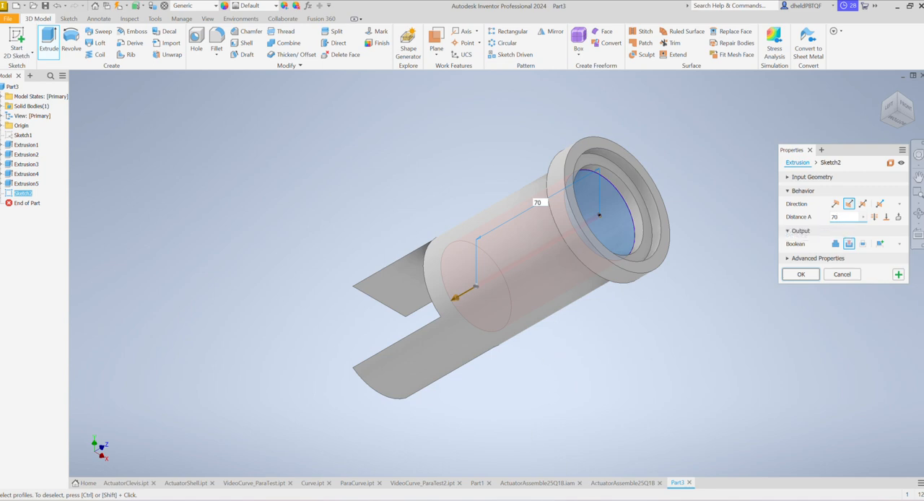
pyautogui.click(801, 465)
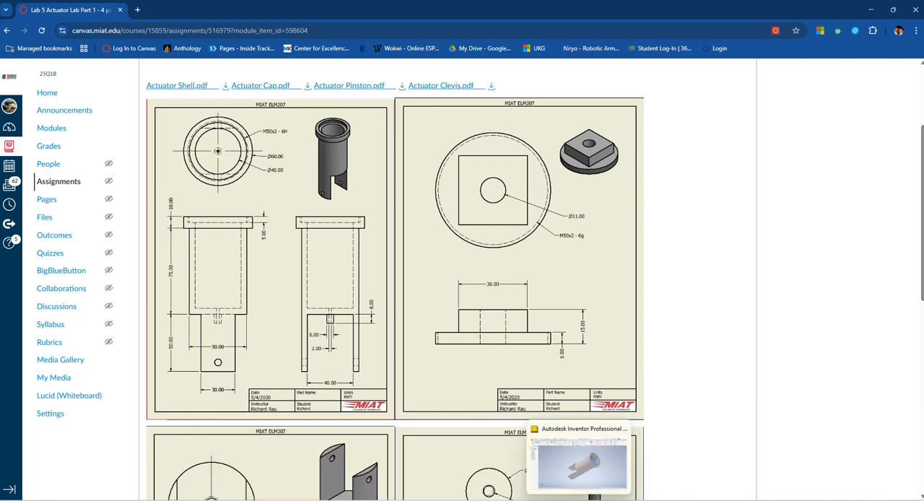
pyautogui.moveTo(583, 500)
pyautogui.click(585, 474)
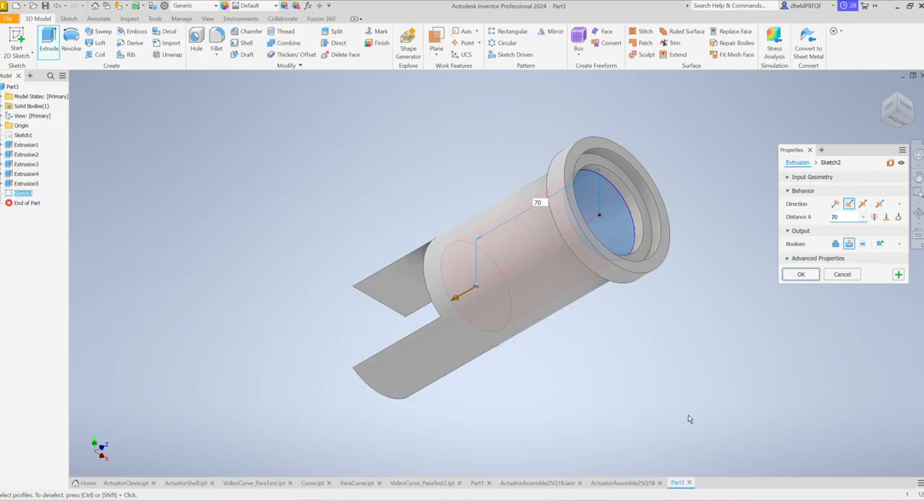
pyautogui.click(801, 274)
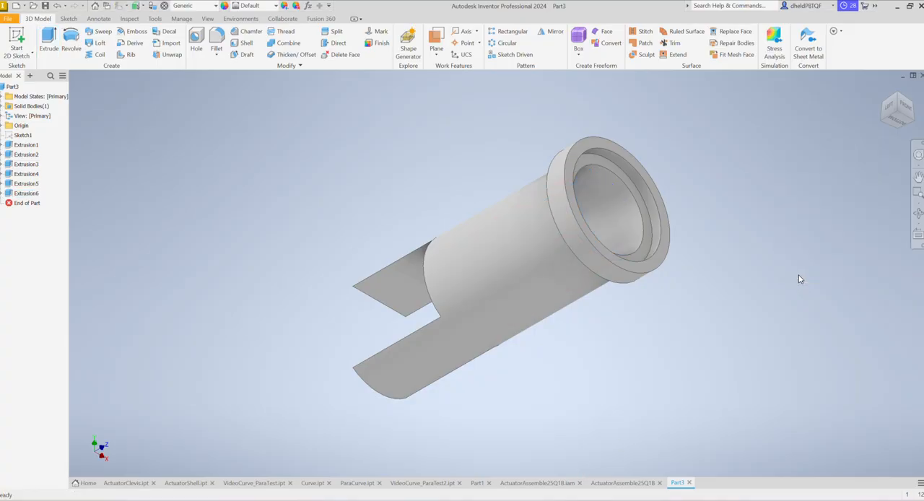
# - Set up a thread on the 50 mm inner face of the collar with designation M50x2 and class 6H
pyautogui.scroll(-4, 575, 288)
pyautogui.scroll(2, 591, 254)
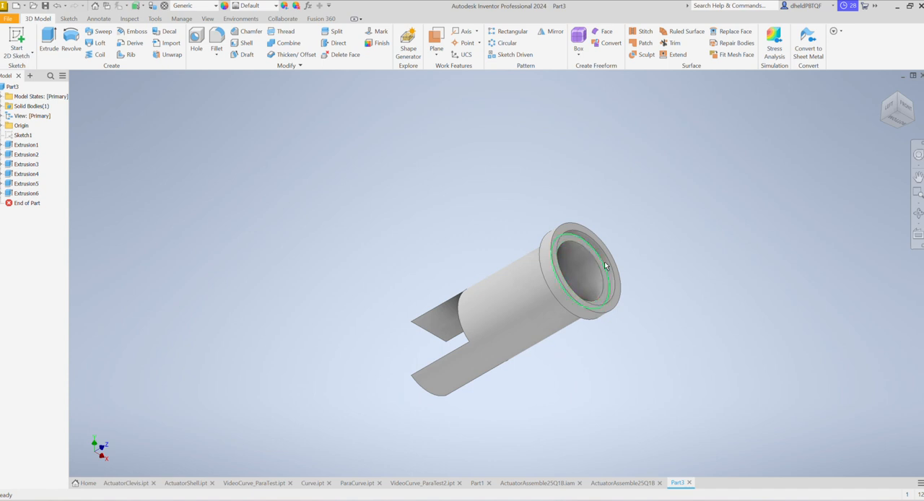
pyautogui.scroll(-2, 621, 300)
pyautogui.scroll(3, 629, 296)
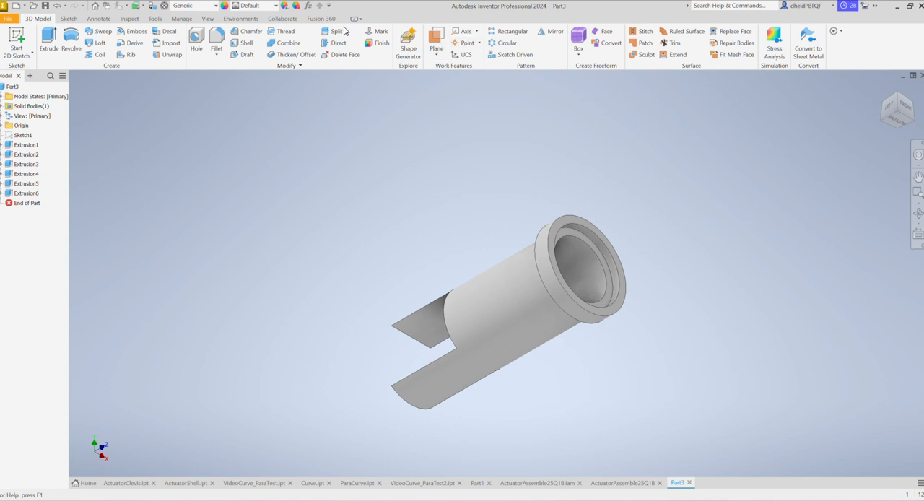
pyautogui.click(285, 31)
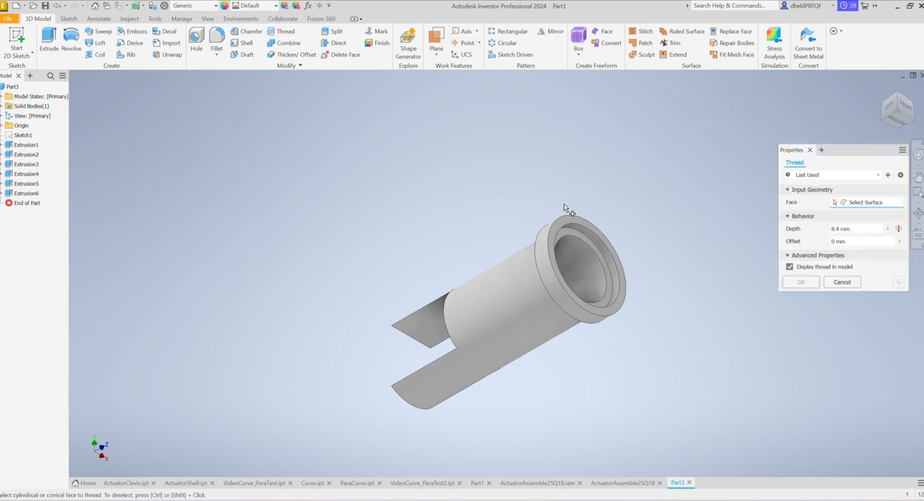
pyautogui.click(581, 242)
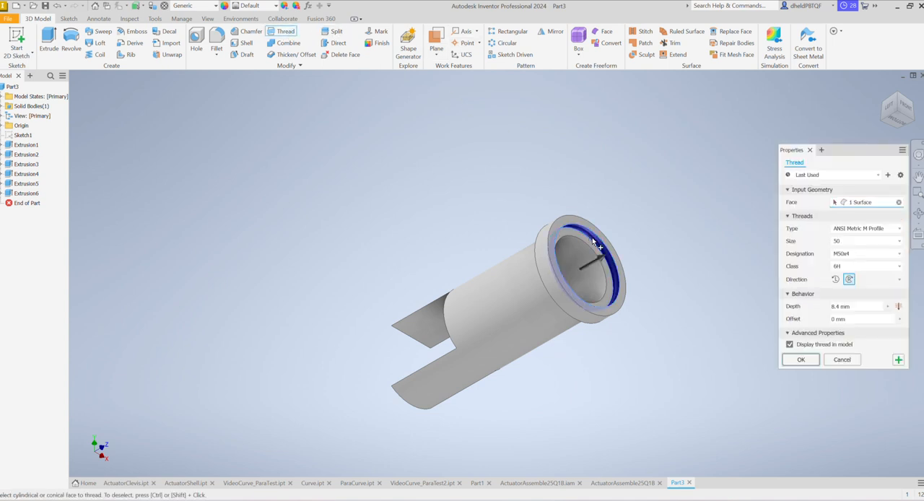
pyautogui.click(881, 254)
pyautogui.click(842, 285)
# - Check the collar's thread callout in the lab drawing in Chrome, return to Inventor and apply the thread
pyautogui.moveTo(598, 499)
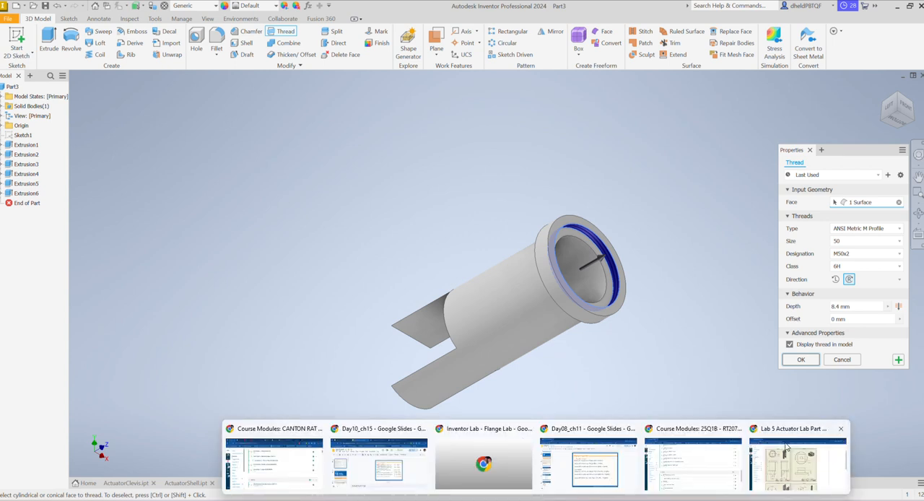
pyautogui.click(785, 468)
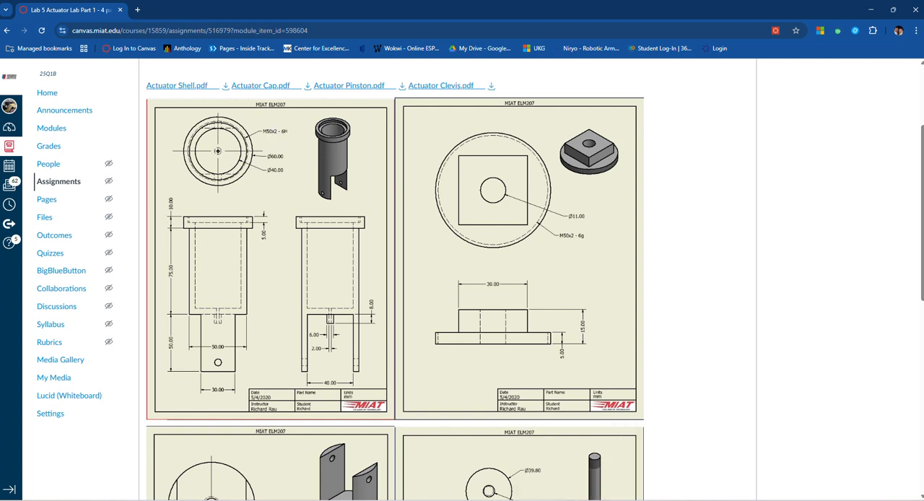
pyautogui.moveTo(600, 500)
pyautogui.moveTo(535, 499)
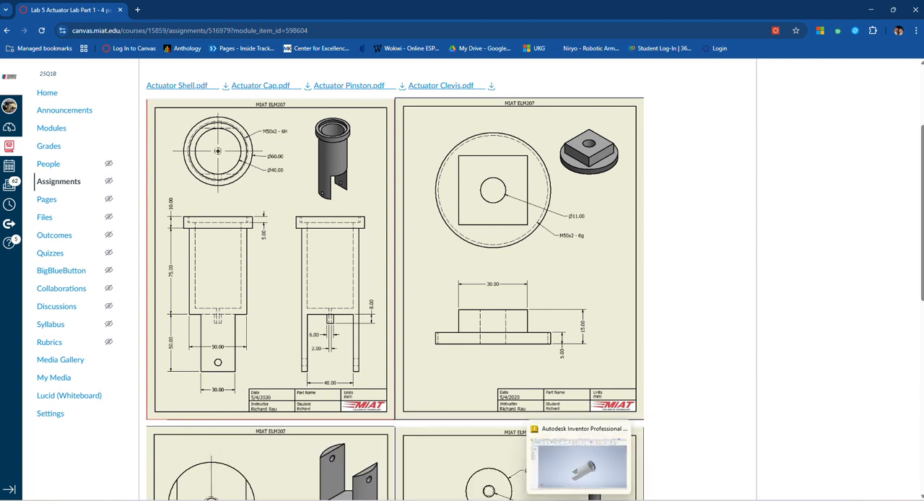
pyautogui.click(574, 478)
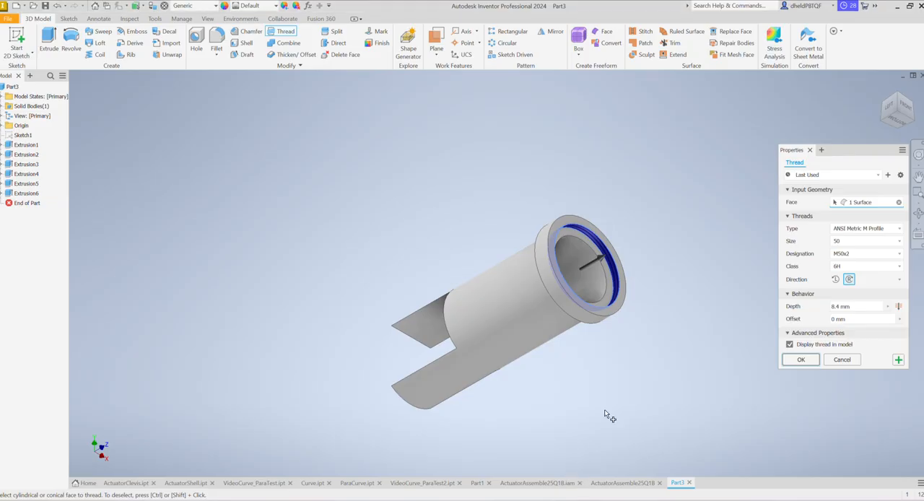
pyautogui.click(800, 362)
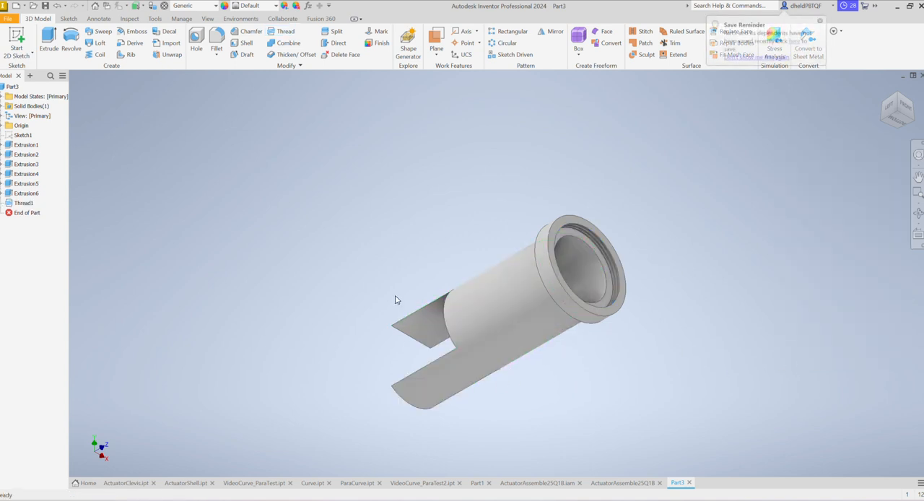
# - Sketch a rectangle on one arm's flat inner face from its free-end corner, 15 mm across the arm and 8 mm along it
pyautogui.click(22, 58)
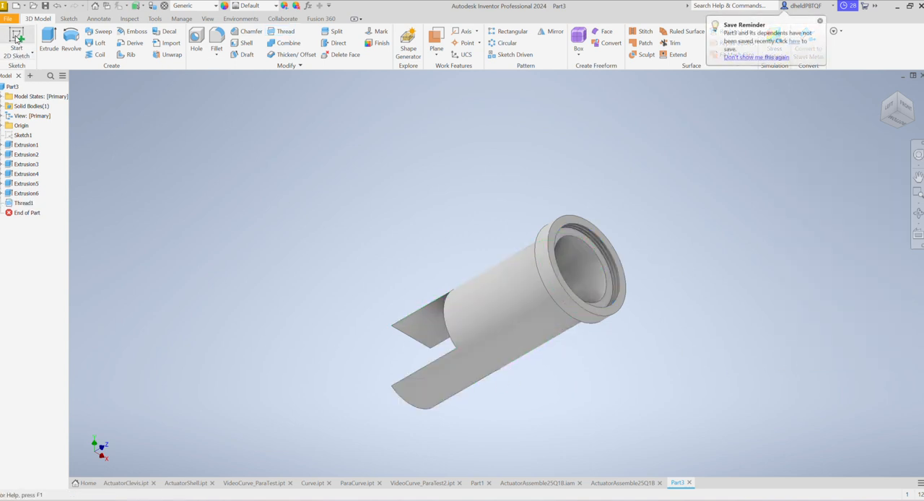
pyautogui.click(414, 319)
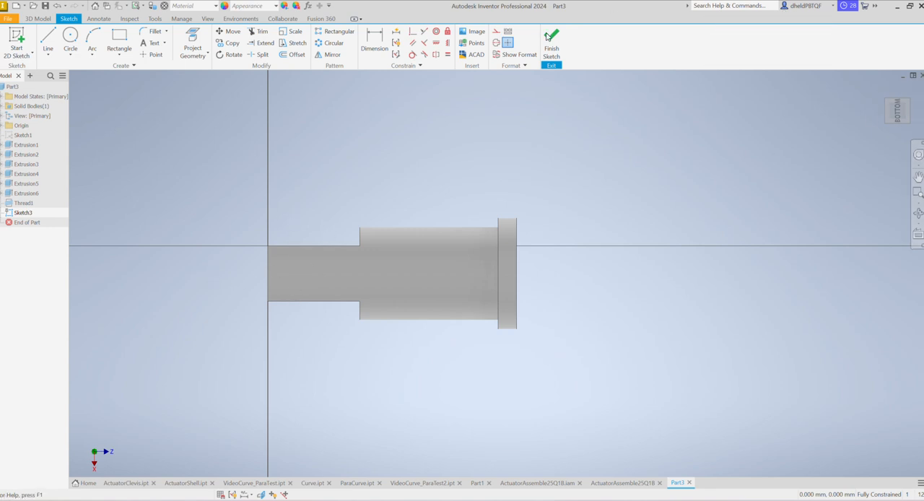
pyautogui.click(908, 103)
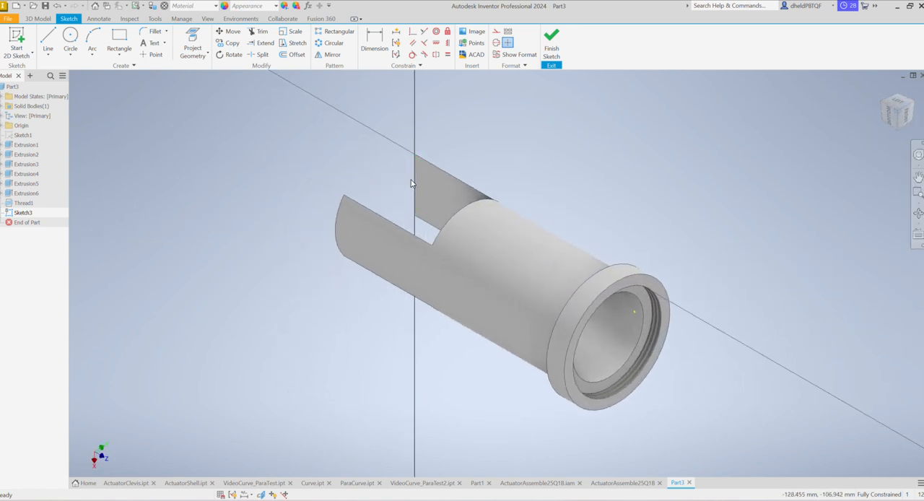
pyautogui.click(118, 39)
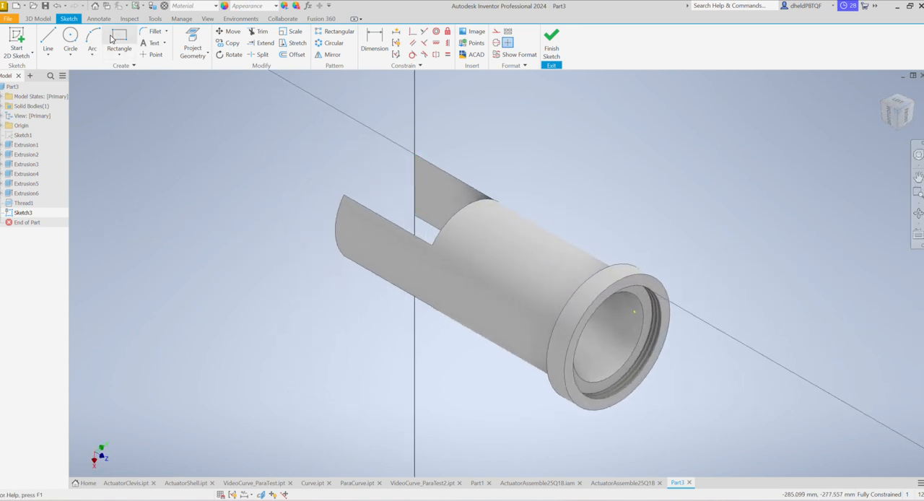
pyautogui.click(415, 155)
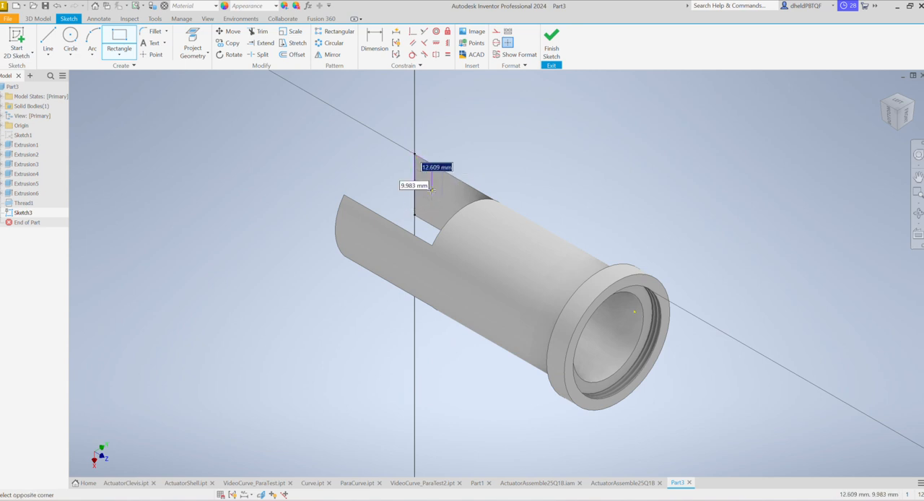
pyautogui.write('15')
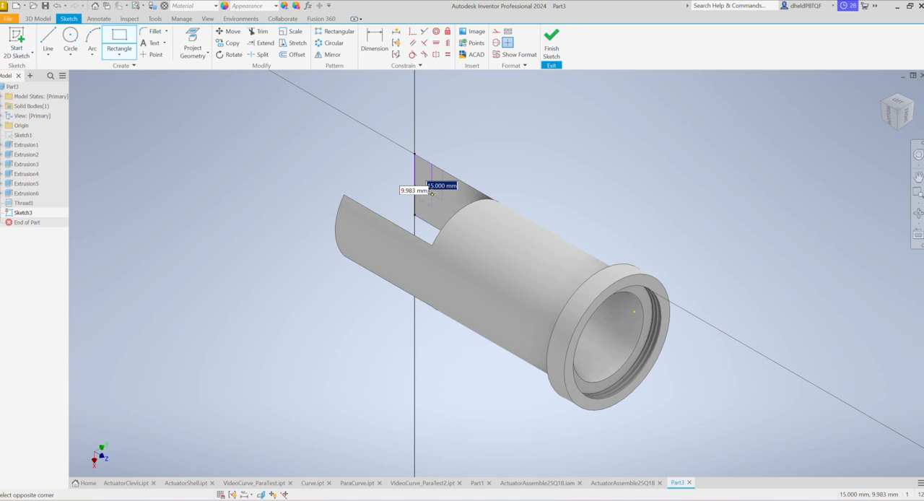
pyautogui.press('Tab')
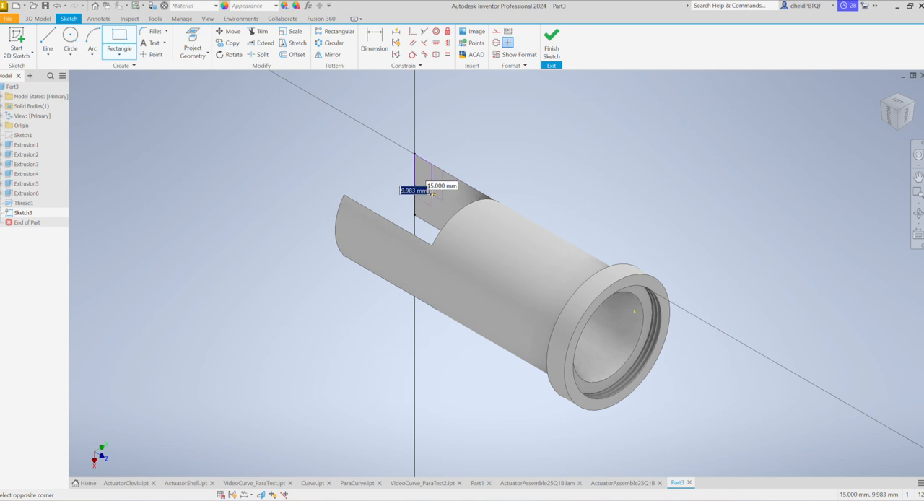
pyautogui.write('8')
pyautogui.press('Return')
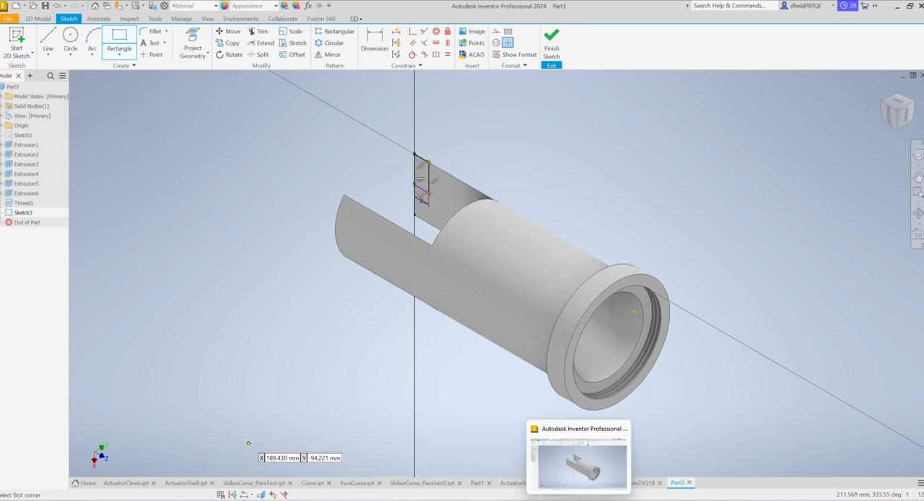
# - Check the arm hole's diameter and position in the lab drawings in Chrome, return to Inventor and discard the stray rectangle
pyautogui.click(737, 471)
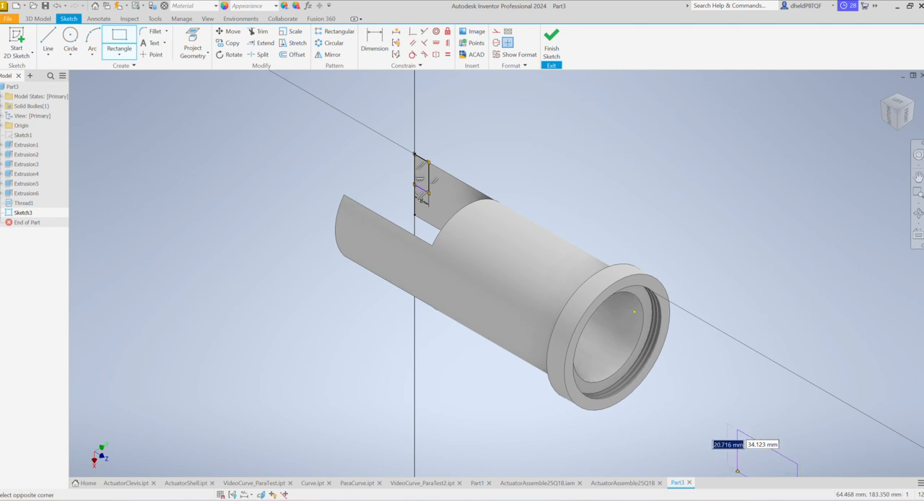
pyautogui.moveTo(536, 497)
pyautogui.click(804, 462)
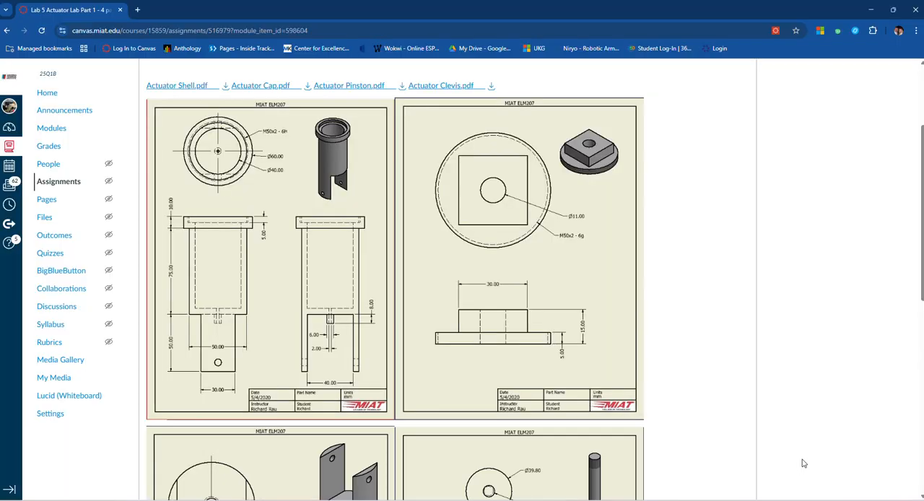
pyautogui.scroll(-3, 213, 370)
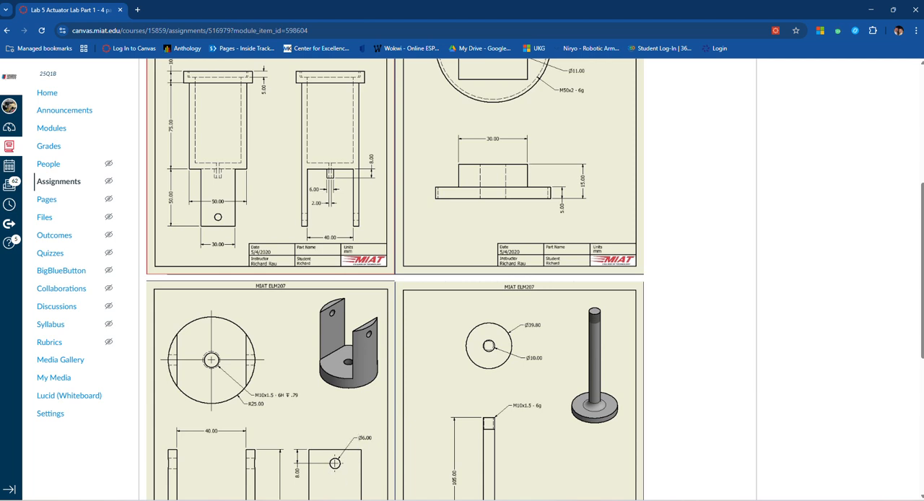
pyautogui.moveTo(610, 498)
pyautogui.click(610, 462)
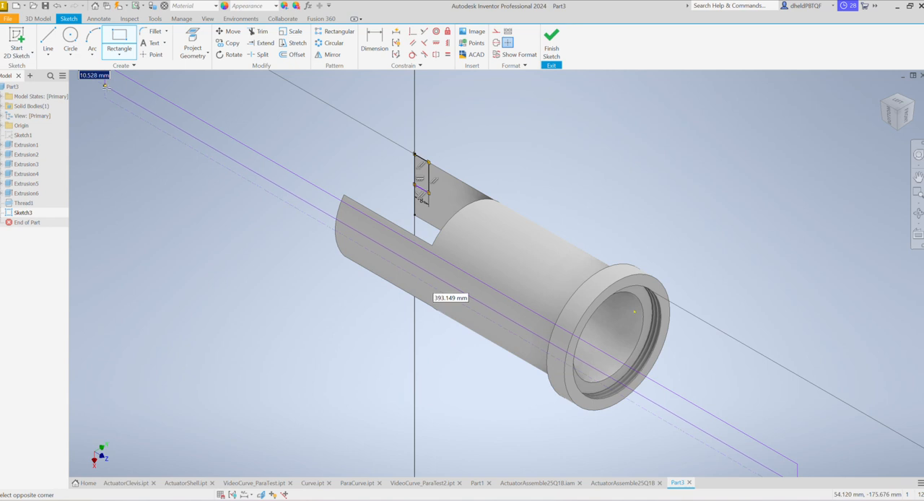
pyautogui.press('Escape')
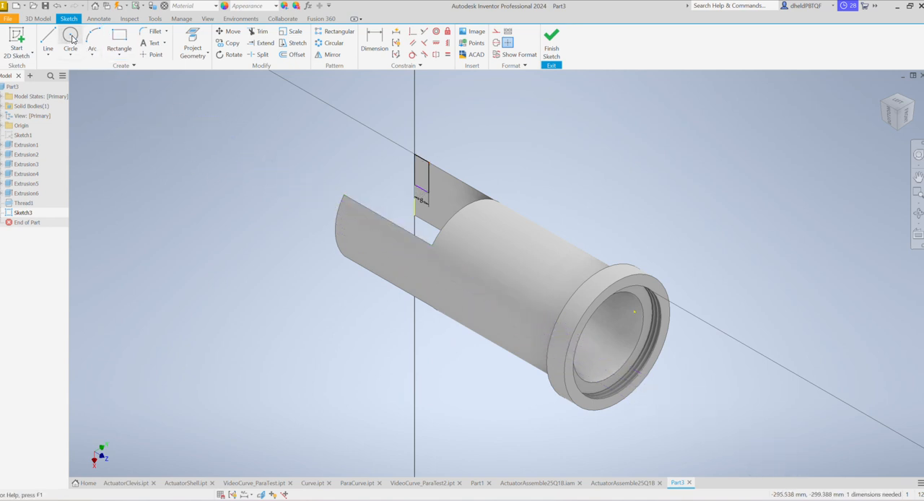
# - Sketch a 6 mm circle centred on the rectangle's corner diagonally opposite the arm's end corner, and finish the sketch
pyautogui.click(71, 37)
pyautogui.scroll(-2, 390, 198)
pyautogui.scroll(6, 359, 203)
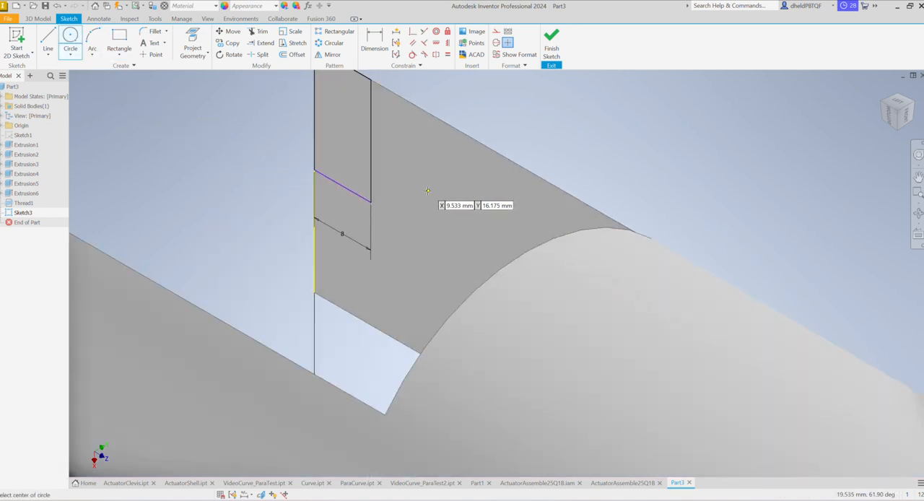
pyautogui.click(370, 202)
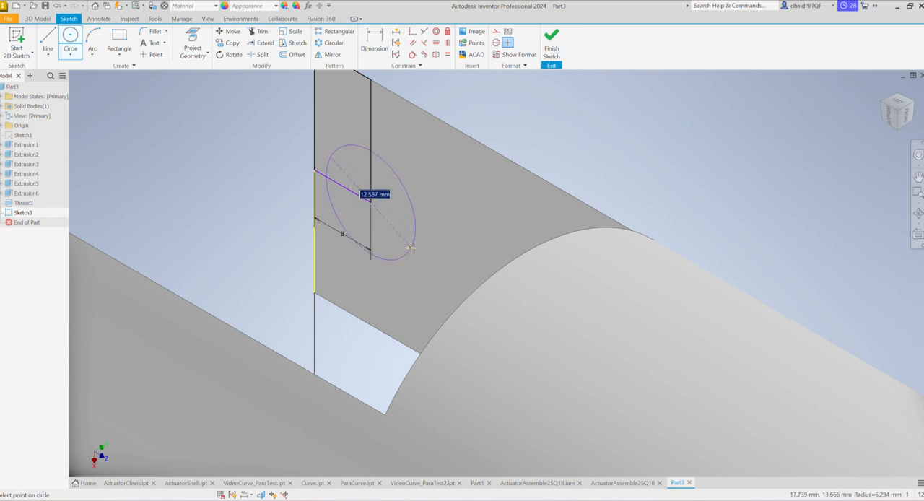
pyautogui.write('6')
pyautogui.press('Return')
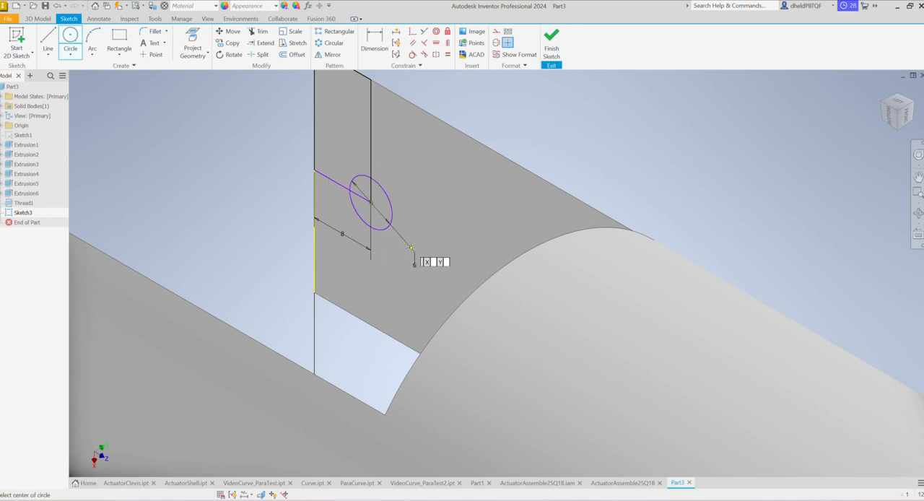
pyautogui.click(555, 45)
# - Cut the full 6 mm circle outward from the arm's inner face with a Through All extrusion
pyautogui.click(48, 40)
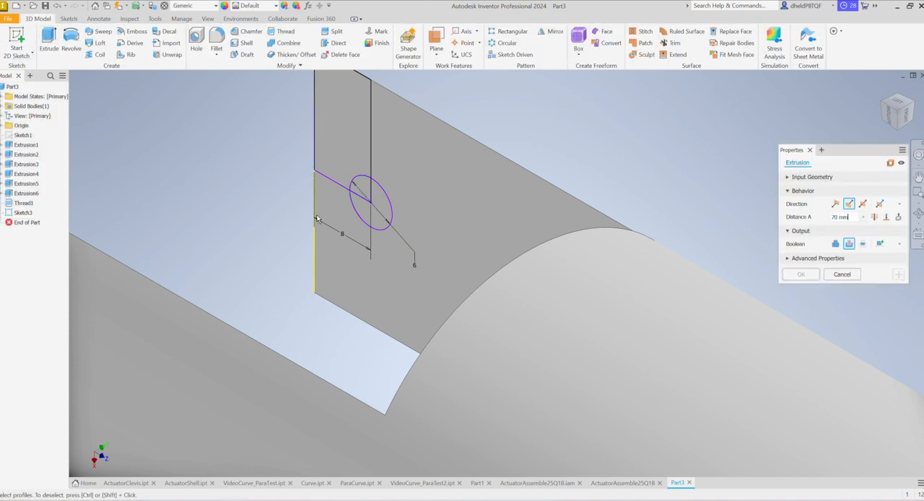
pyautogui.click(384, 199)
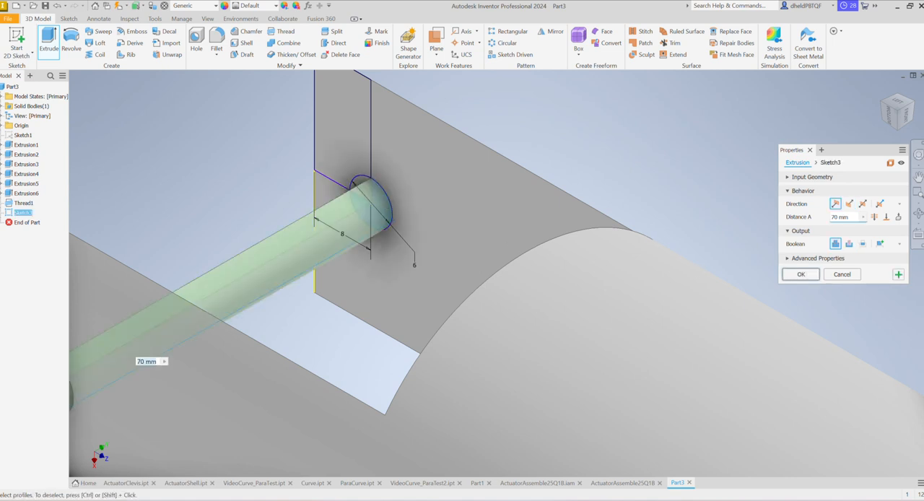
pyautogui.click(848, 204)
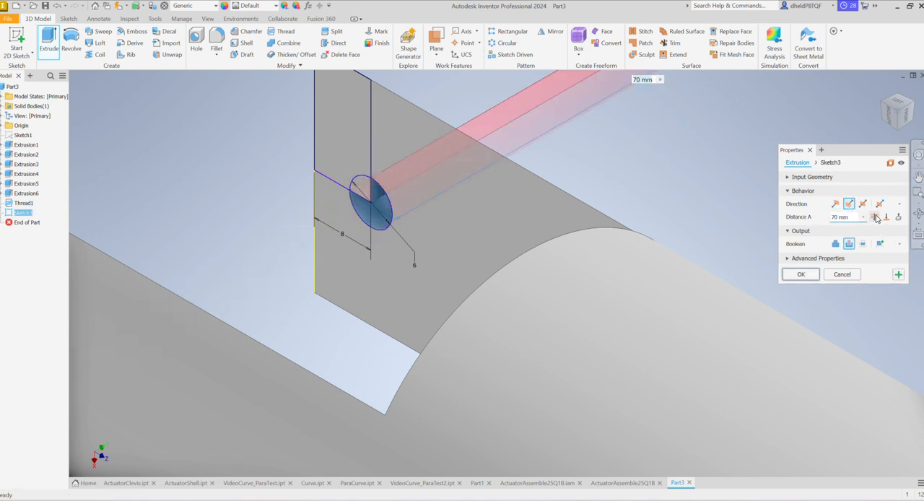
pyautogui.click(874, 216)
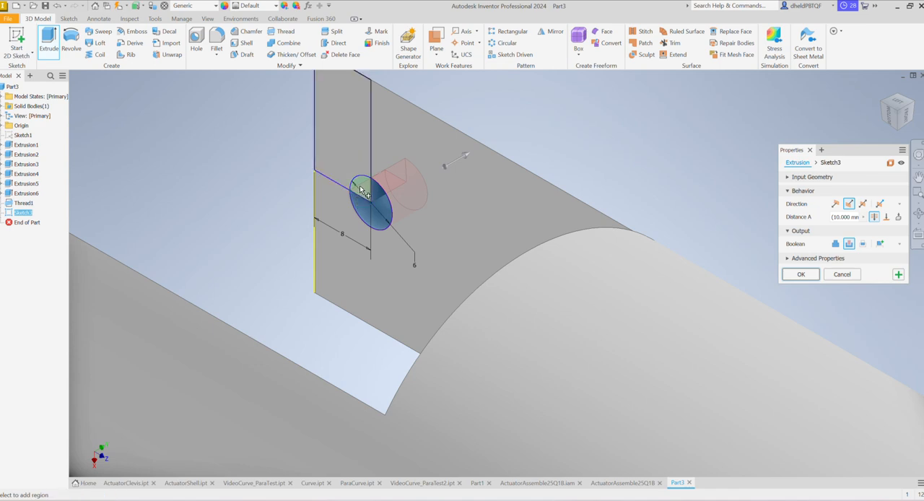
pyautogui.click(800, 274)
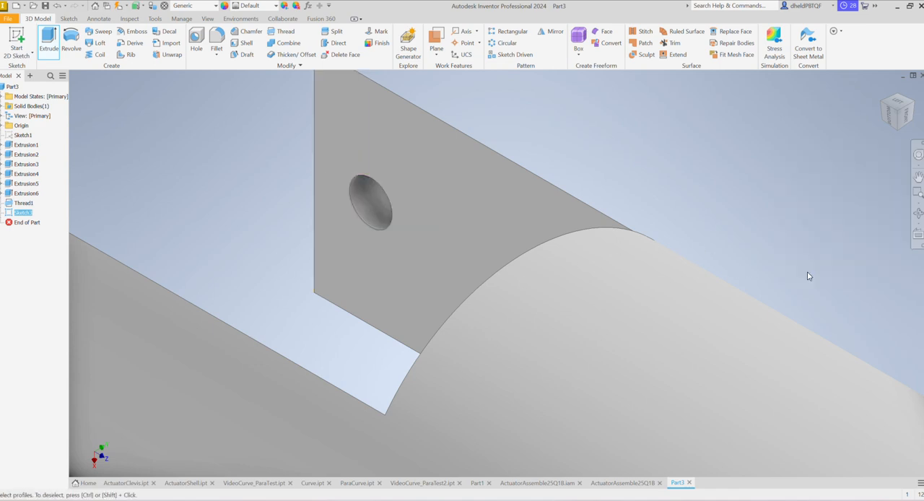
pyautogui.scroll(-5, 367, 256)
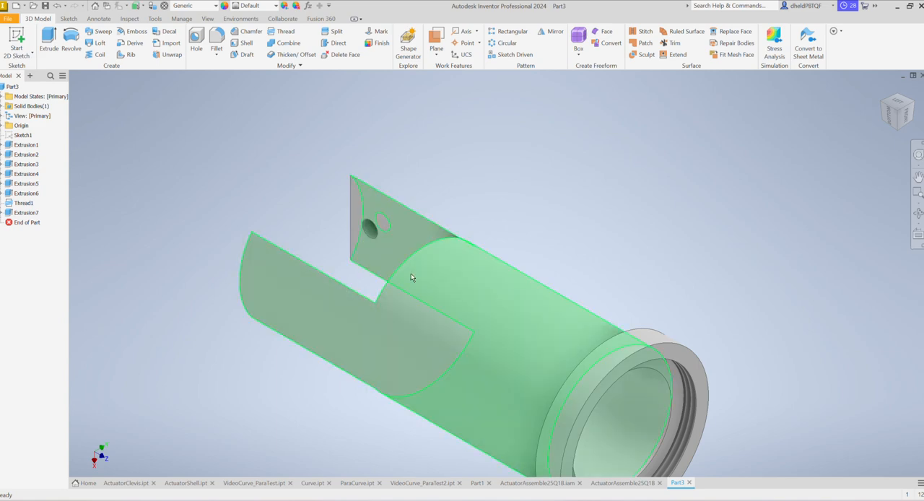
pyautogui.scroll(3, 549, 205)
pyautogui.scroll(-4, 546, 229)
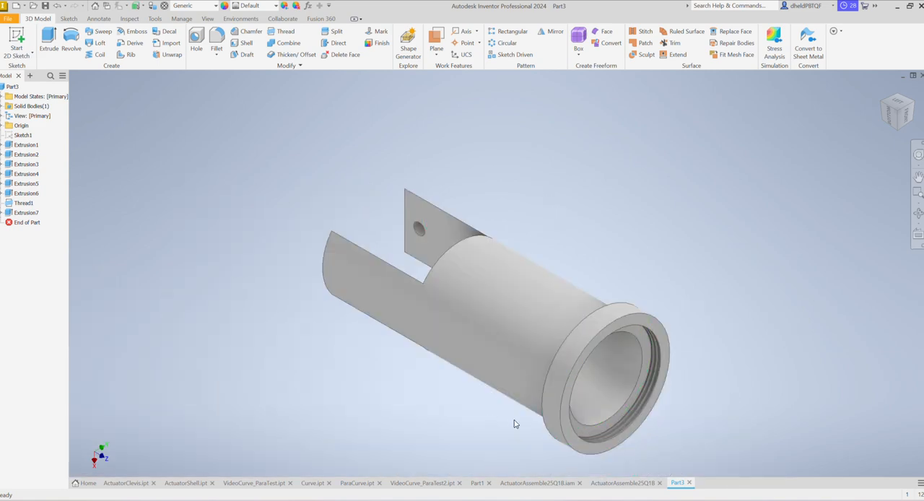